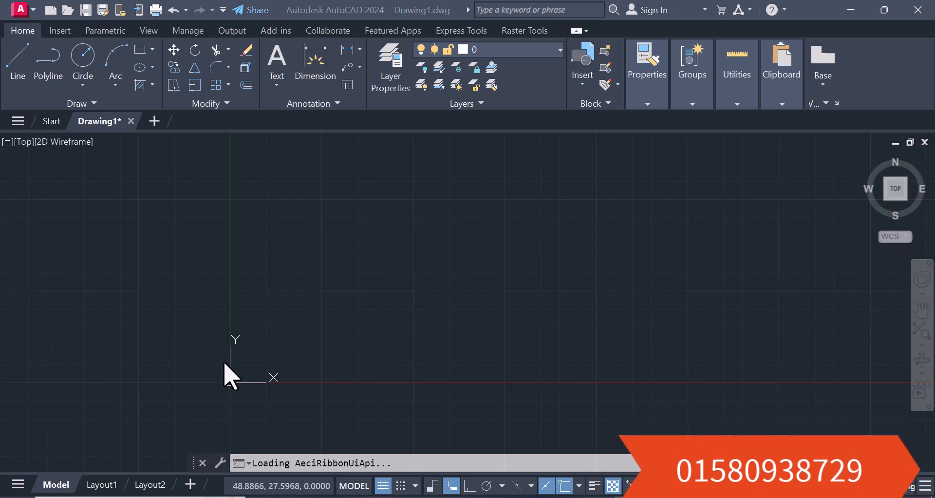
Turn off showing the UCS icon at the origin.
middle_click_drag(223, 368, 222, 356)
scroll(243, 404, "up", 4)
scroll(153, 324, "up", 2)
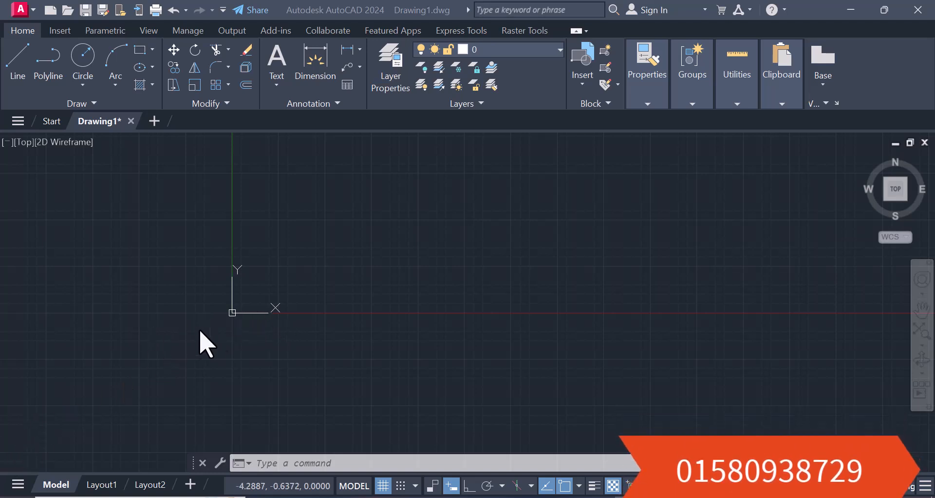
right_click(233, 314)
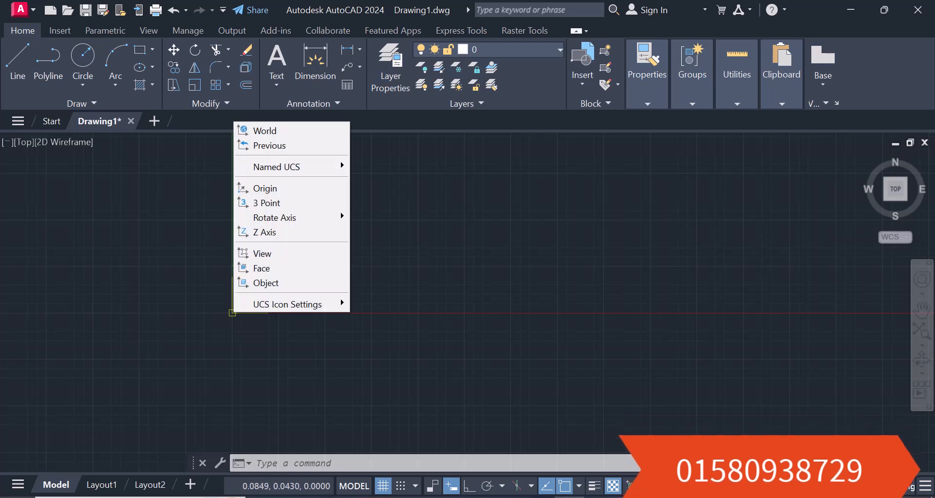
mouse_move(294, 305)
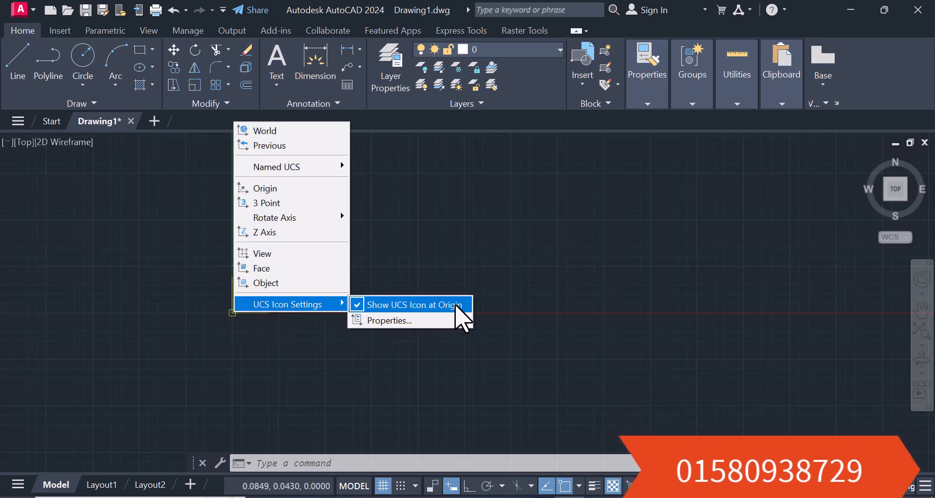
left_click(460, 304)
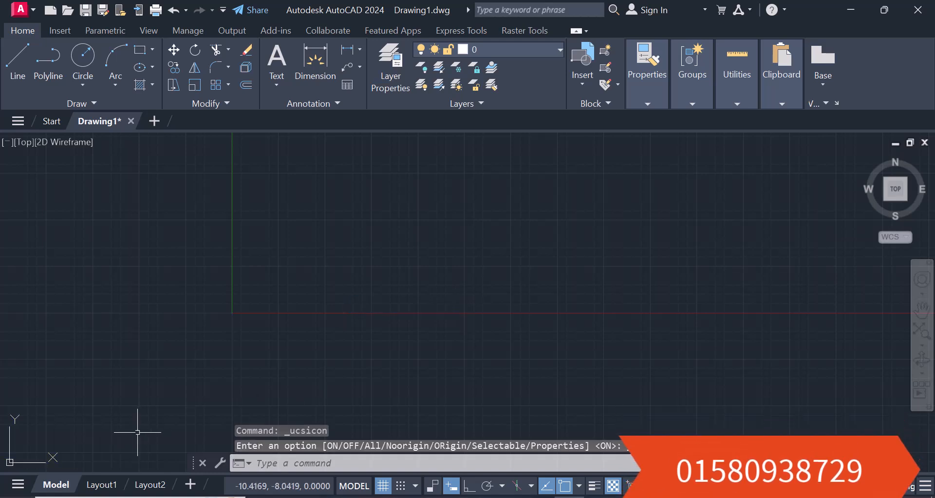
scroll(380, 334, "down", 3)
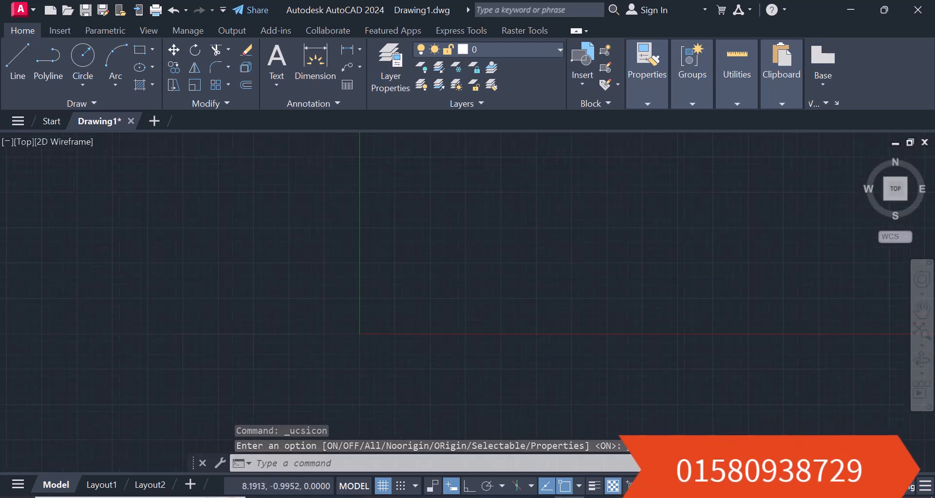
scroll(382, 336, "up", 2)
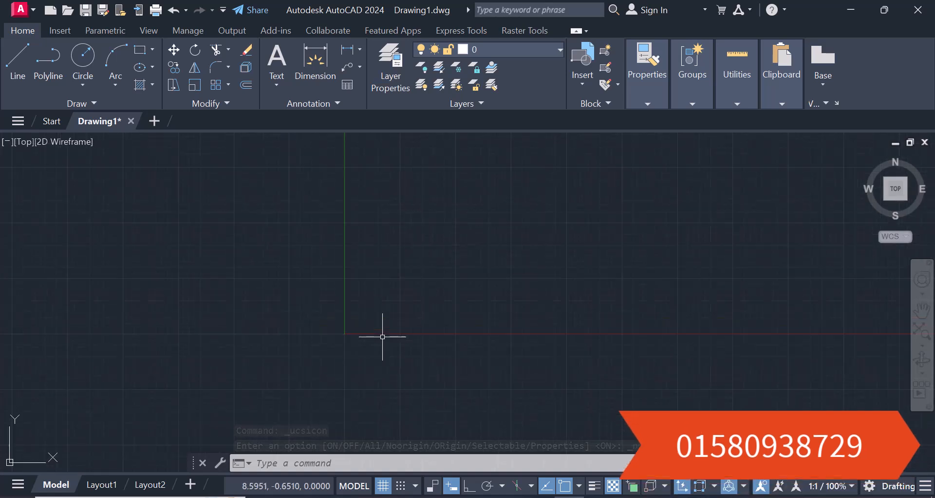
scroll(340, 362, "down", 3)
scroll(340, 361, "up", 3)
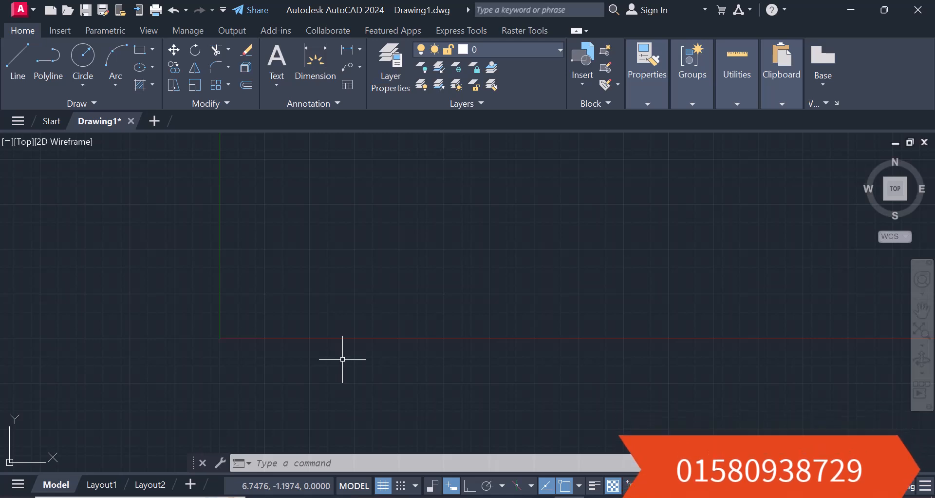
Set the model space limits with lower left corner 0,0 and upper right corner 100,100.
type("mit")
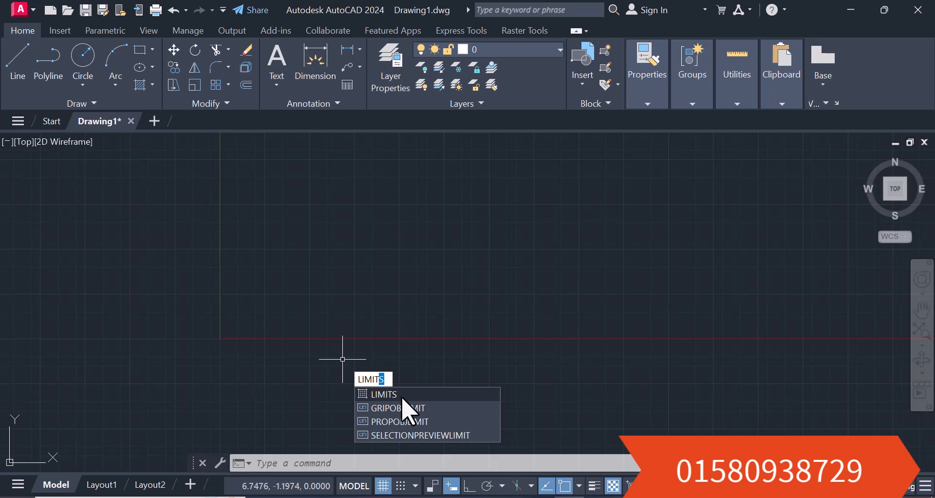
left_click(401, 394)
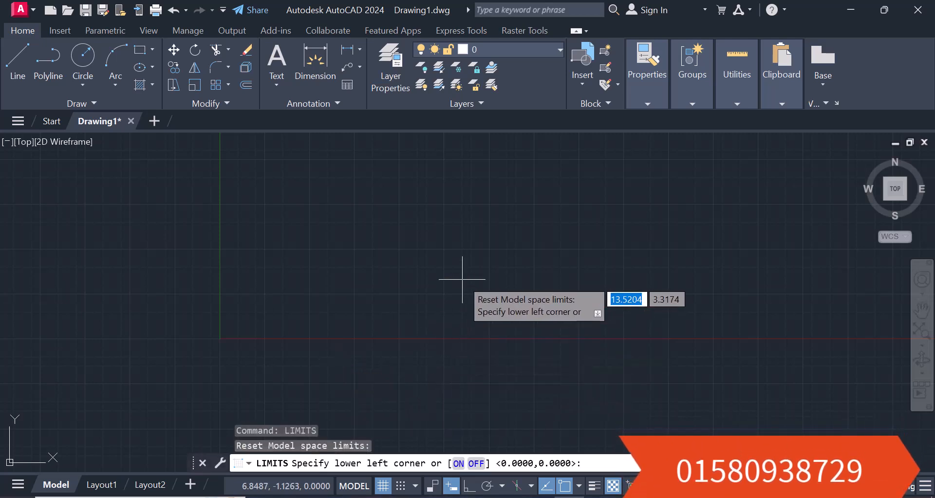
type("0")
key("Tab")
type("0")
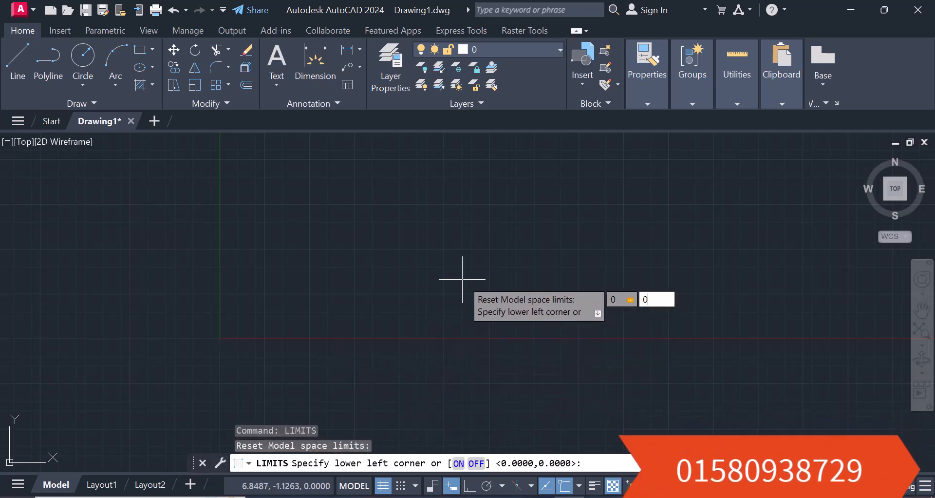
key("Return")
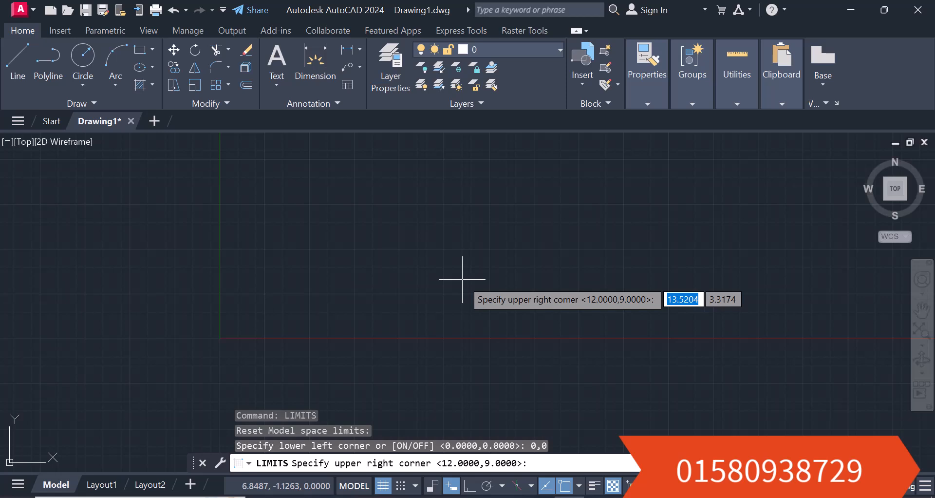
type("100")
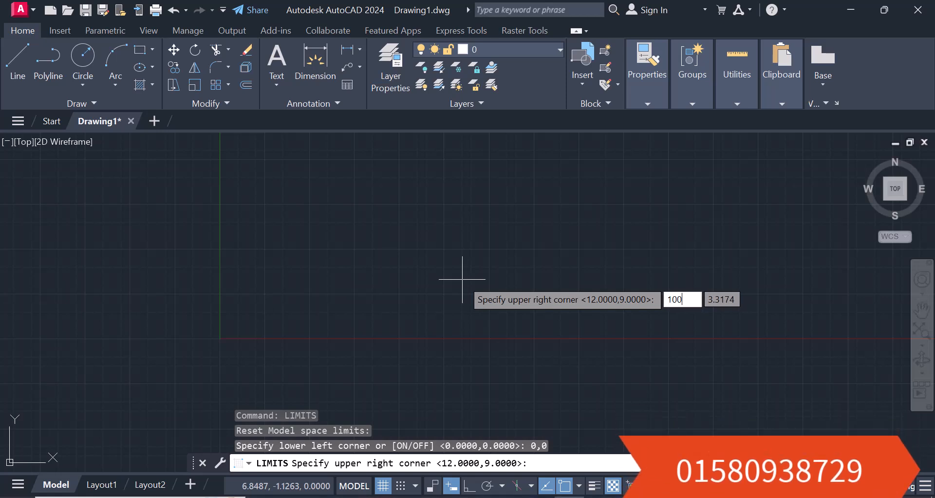
key("Tab")
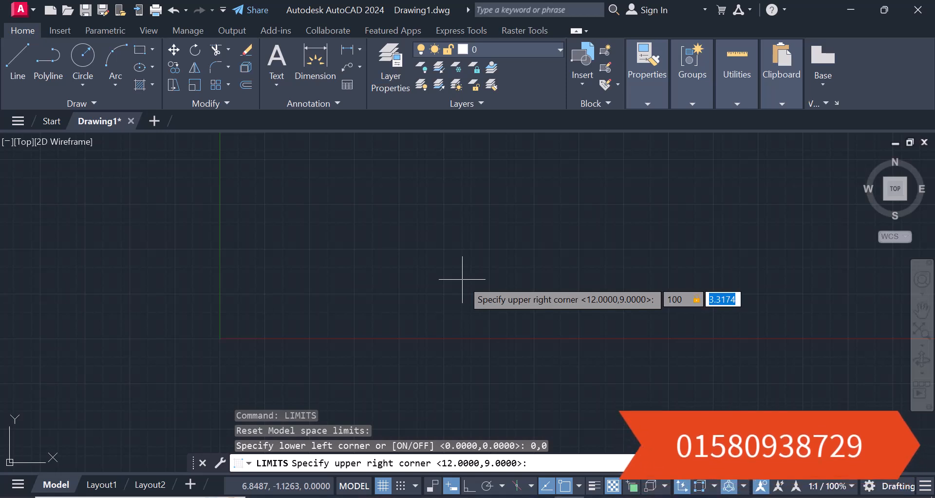
type("1")
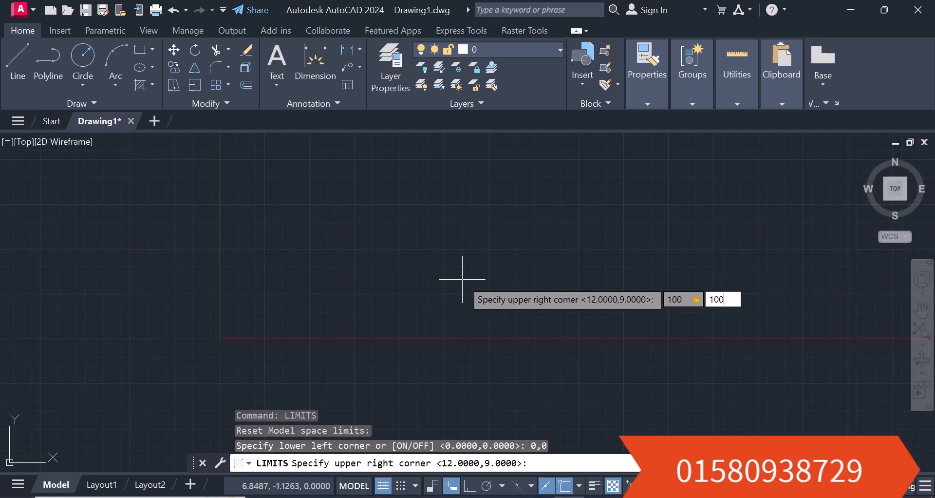
type("00")
key("Return")
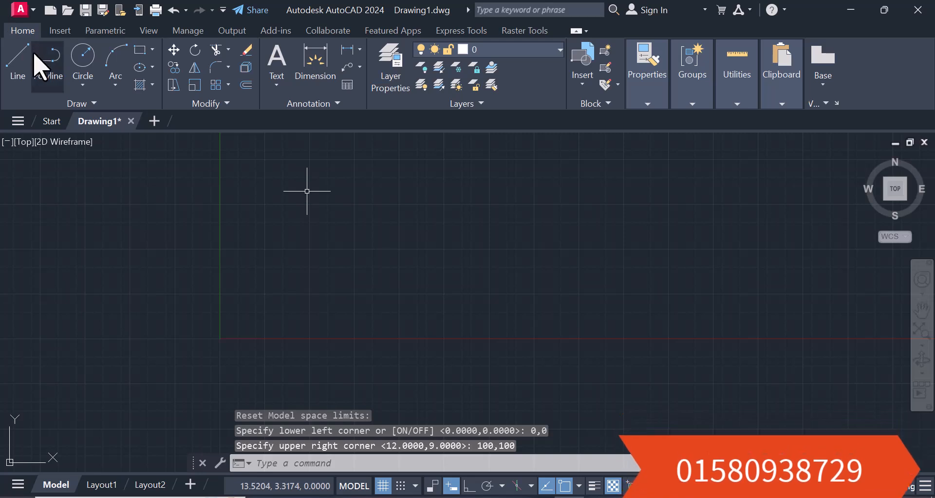
Draw a horizontal line 100 units long just above the X axis with Ortho mode turned on.
left_click(20, 68)
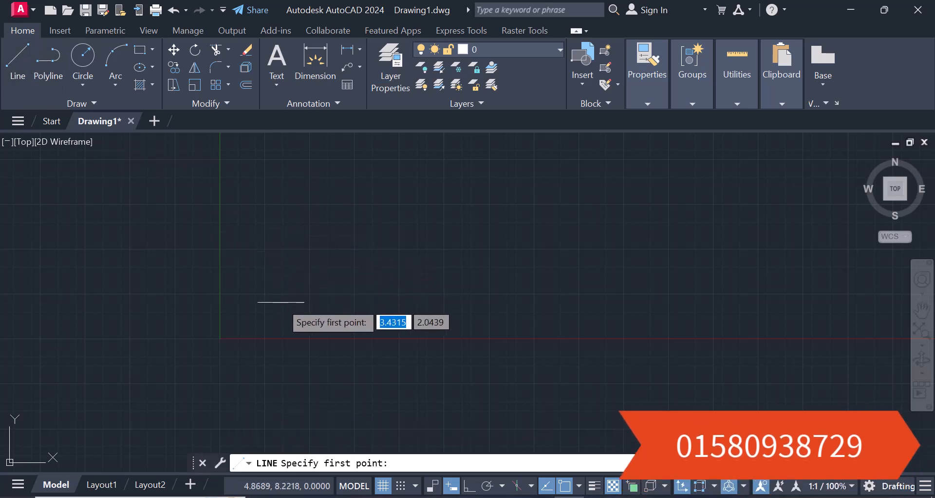
left_click(282, 302)
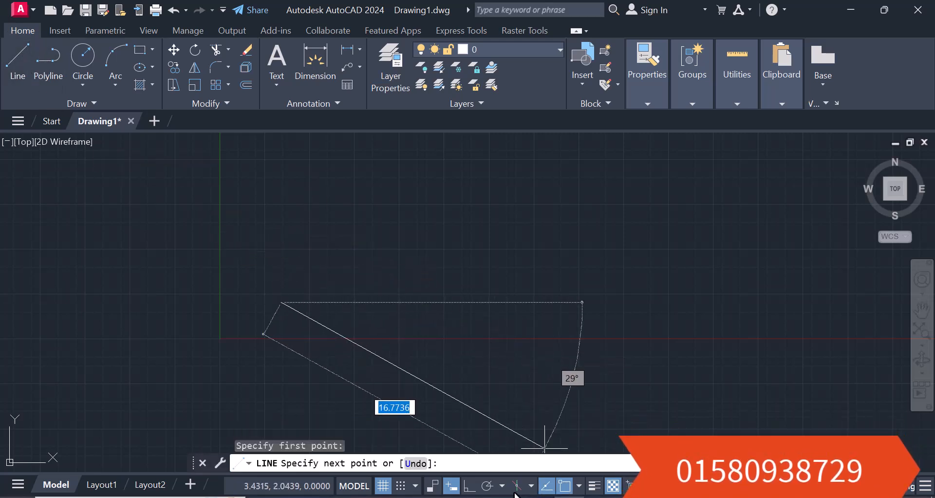
left_click(469, 485)
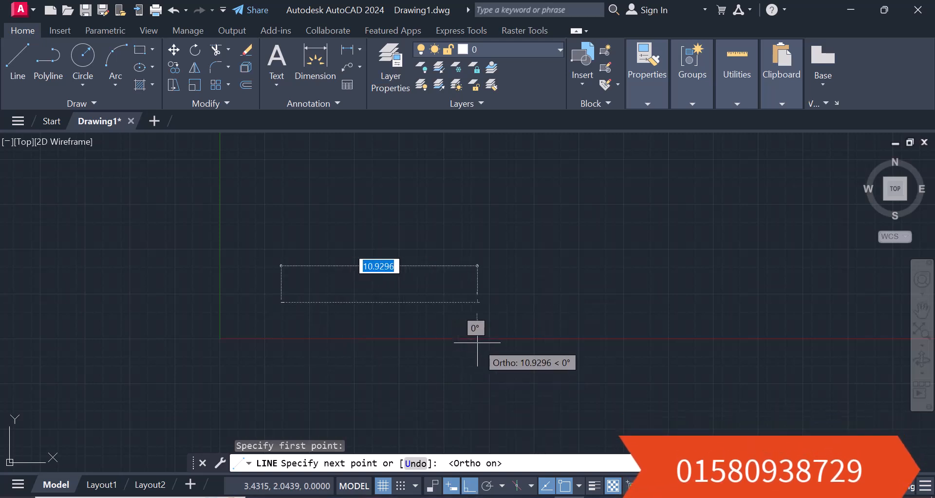
type("100")
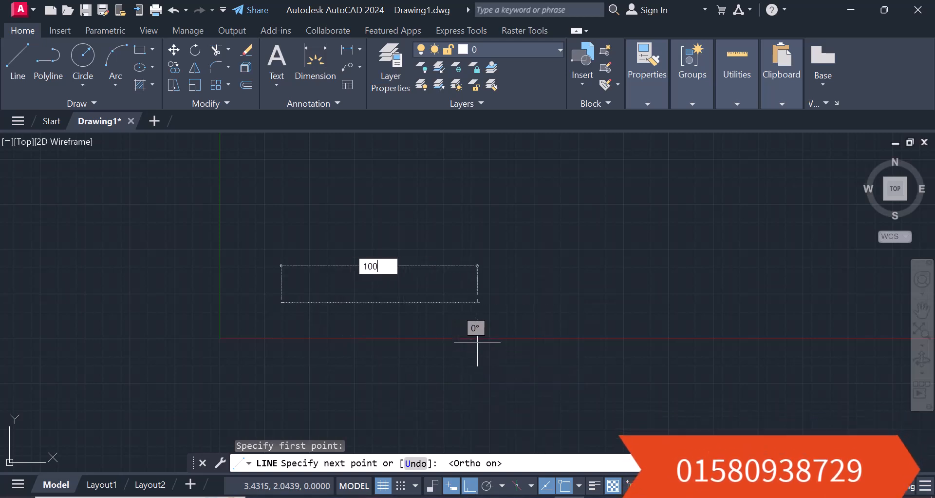
key("Return")
key("Return")
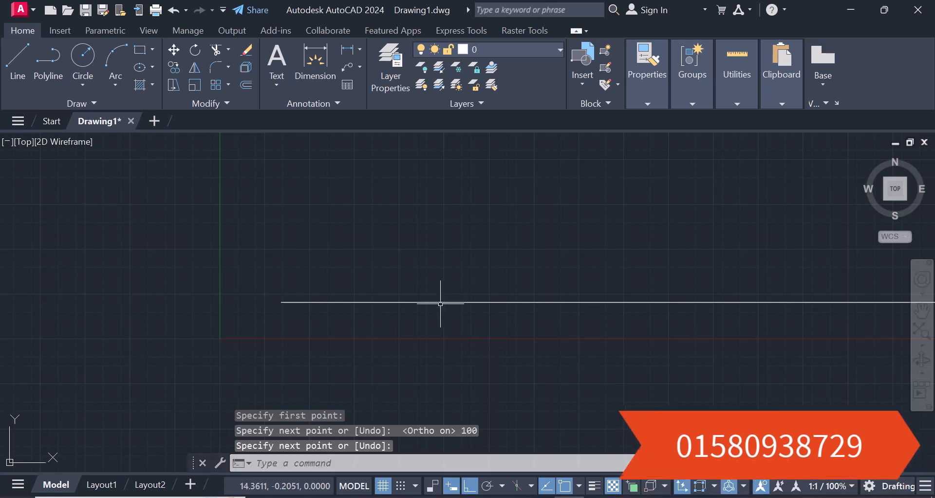
Add a linear dimension between the line's two endpoints, placed below the line.
scroll(377, 263, "down", 3)
scroll(393, 292, "down", 2)
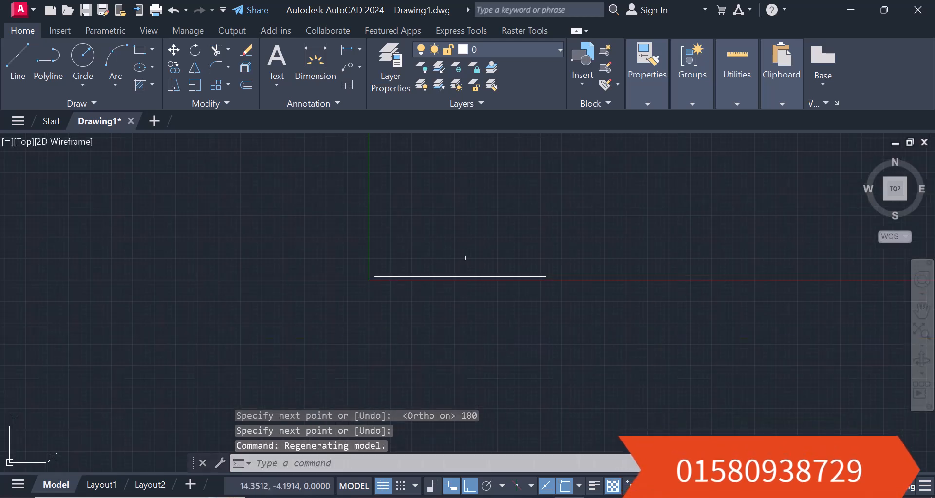
left_click(348, 51)
left_click(374, 276)
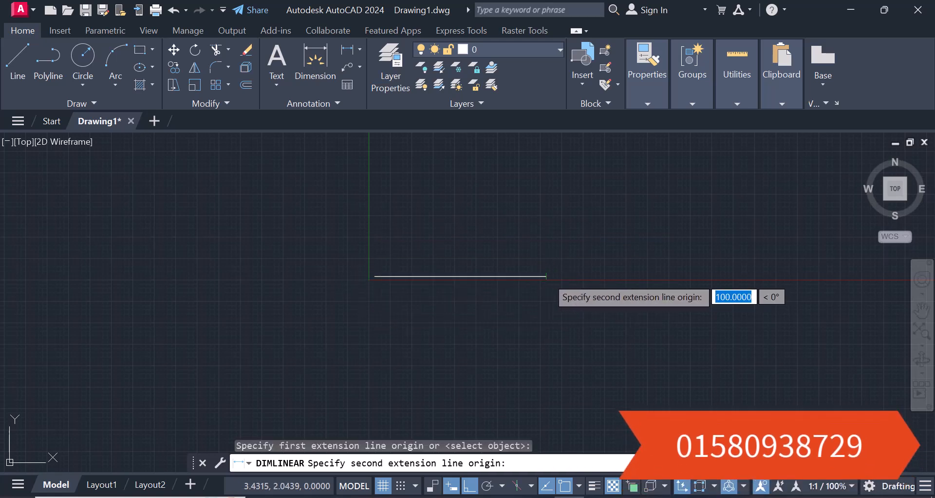
left_click(546, 276)
left_click(538, 313)
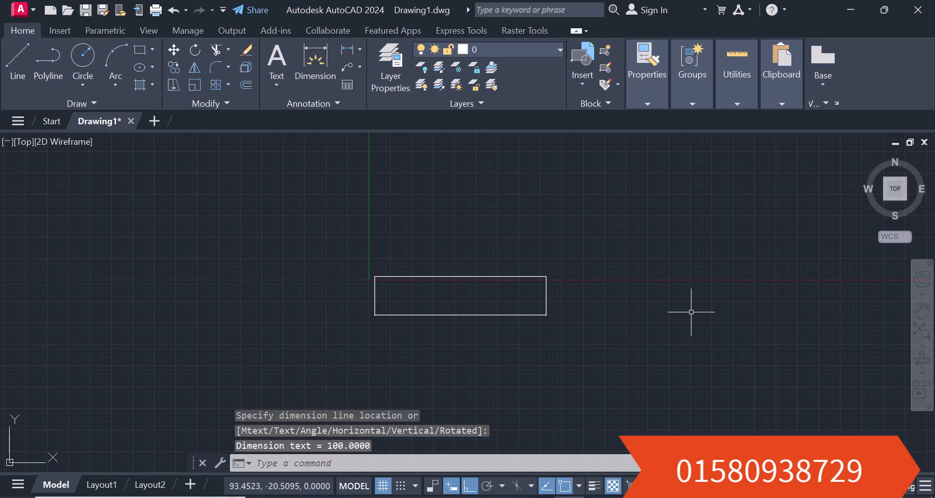
key("Escape")
key("Escape")
key("Escape")
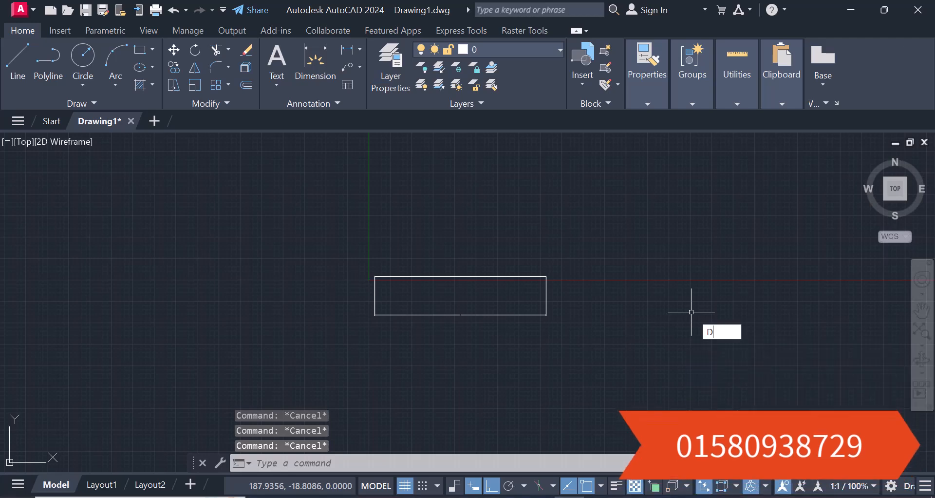
Modify the Standard dimension style so the primary units' linear precision is 0.
key("Return")
left_click(632, 222)
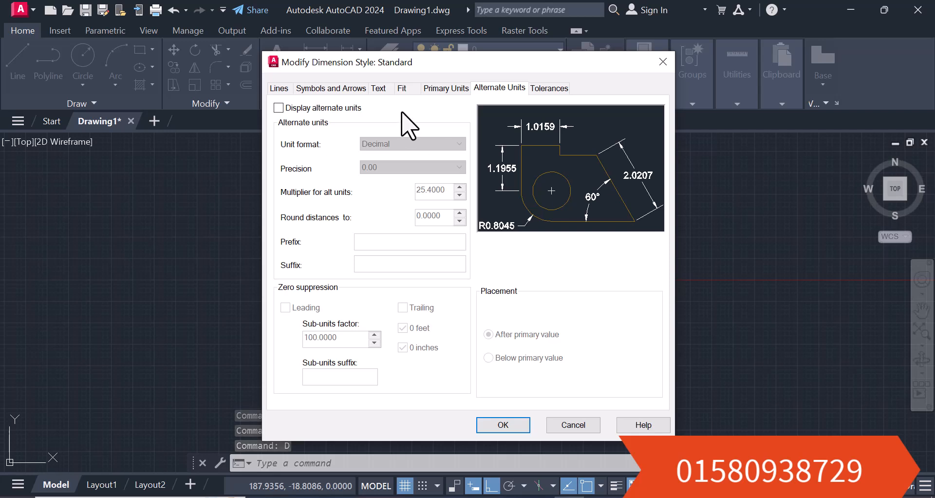
left_click(448, 88)
left_click(419, 139)
left_click(375, 157)
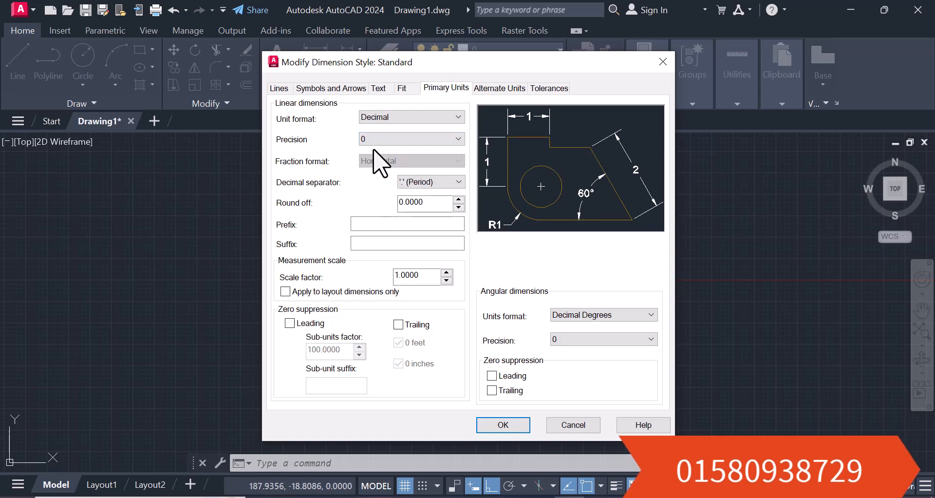
left_click(487, 93)
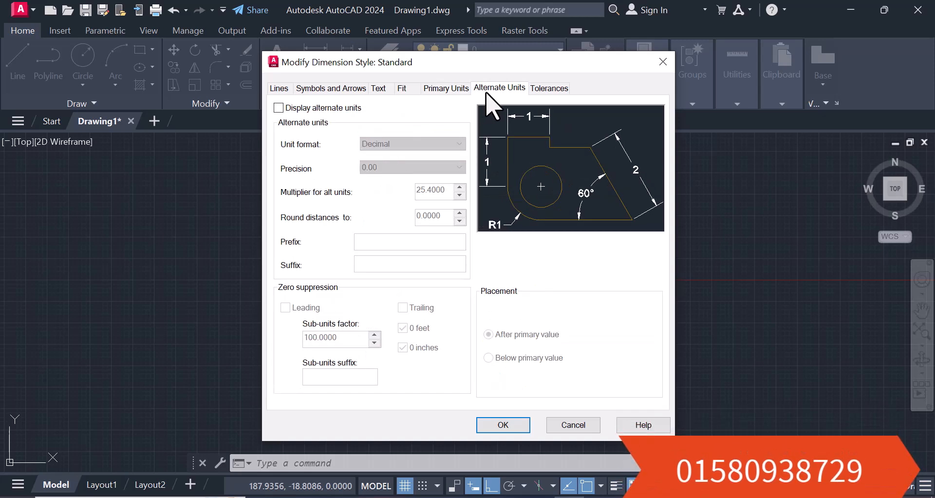
left_click(445, 89)
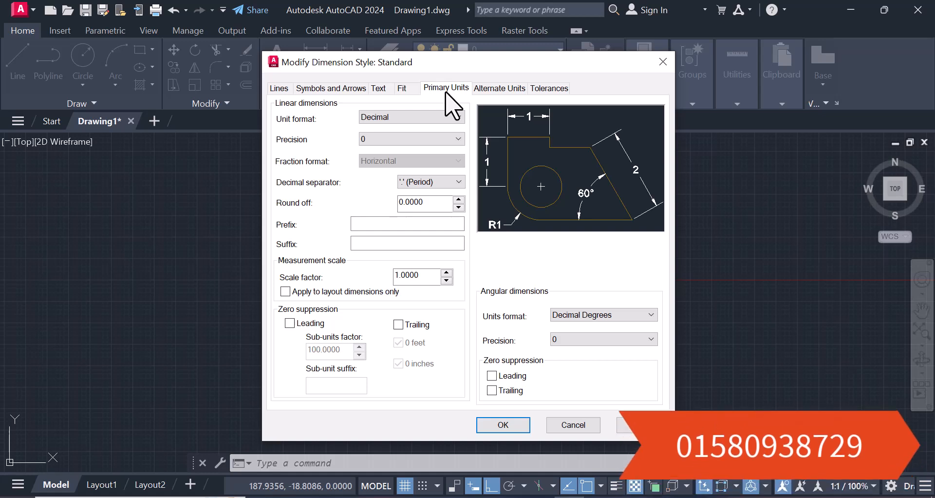
Set the Standard dimension style's overall scale to 10 and close the Dimension Style Manager.
left_click(402, 89)
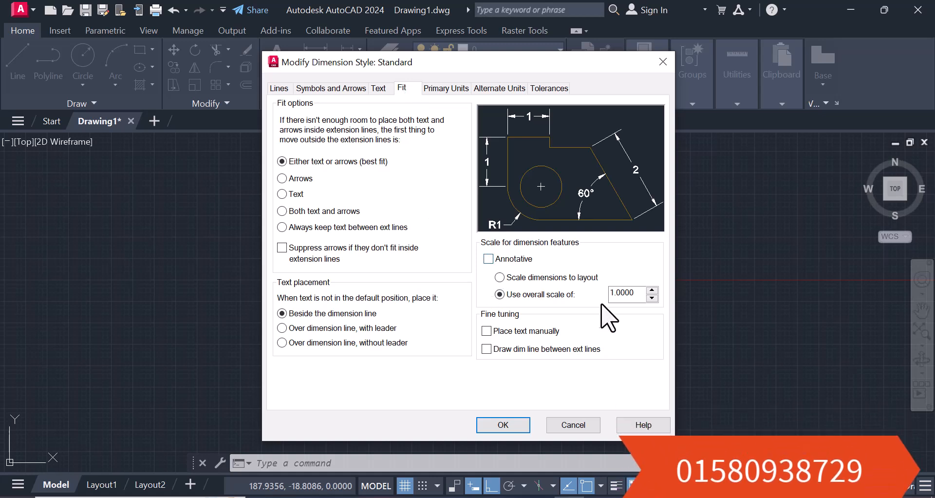
key("BackSpace")
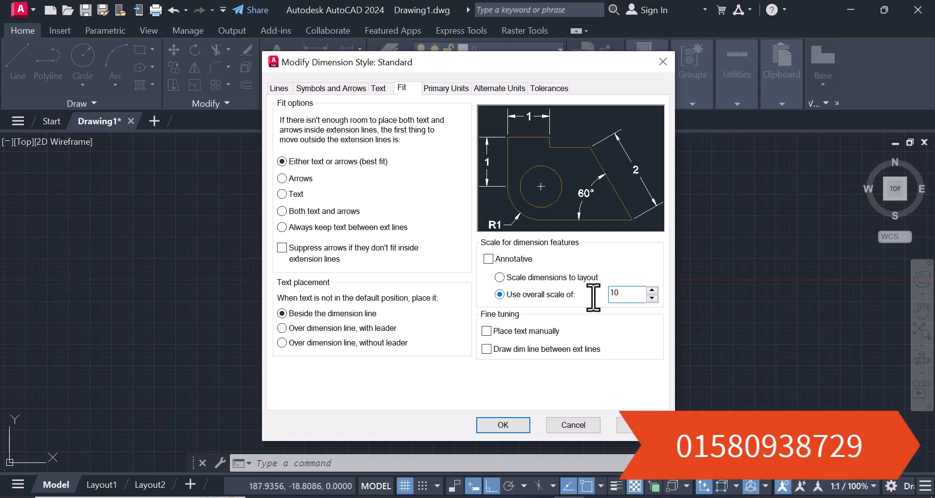
left_click(503, 424)
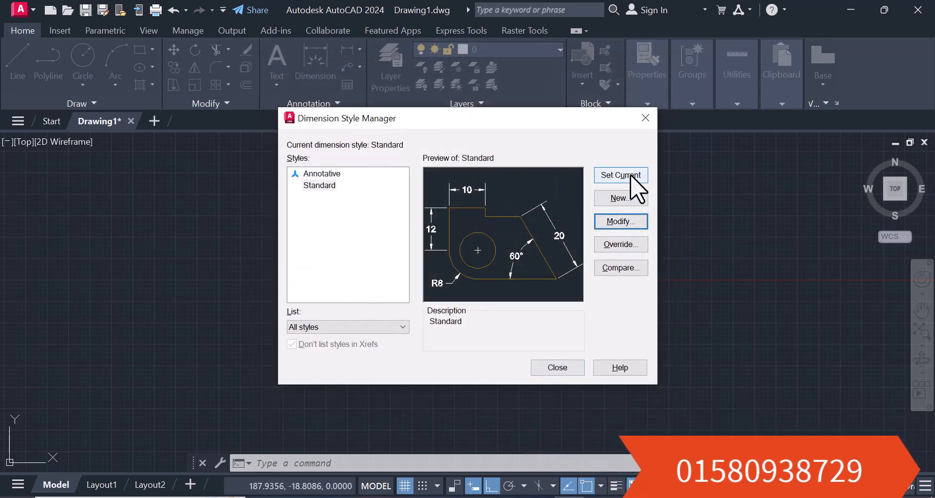
left_click(567, 368)
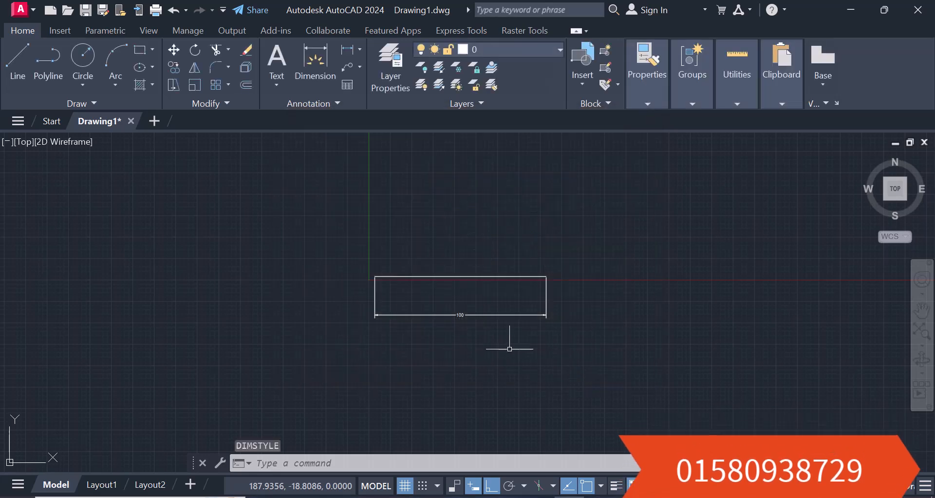
scroll(411, 296, "up", 2)
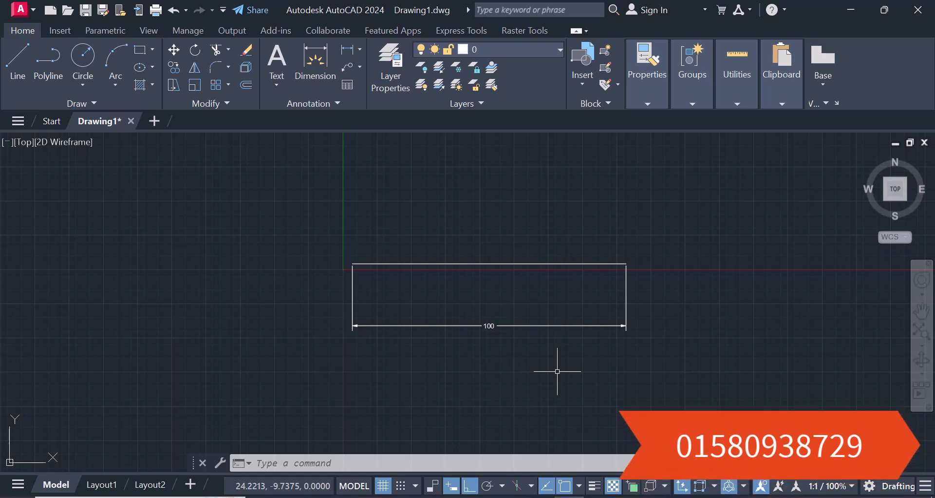
Set the drawing units' insertion scale to Millimeters and apply it.
type("n")
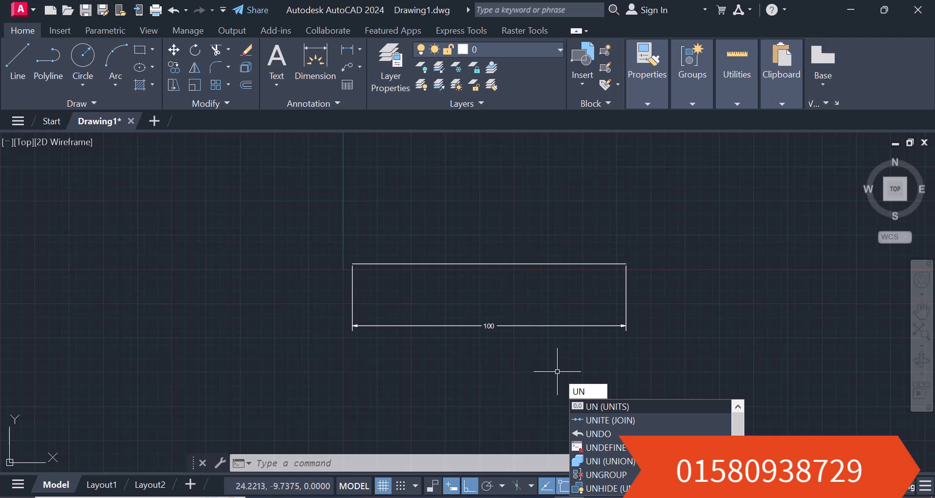
key("Return")
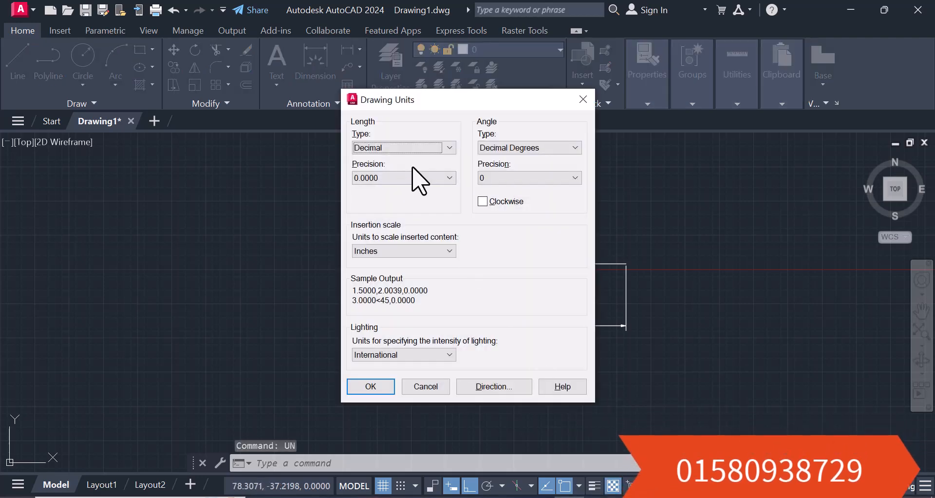
left_click(391, 251)
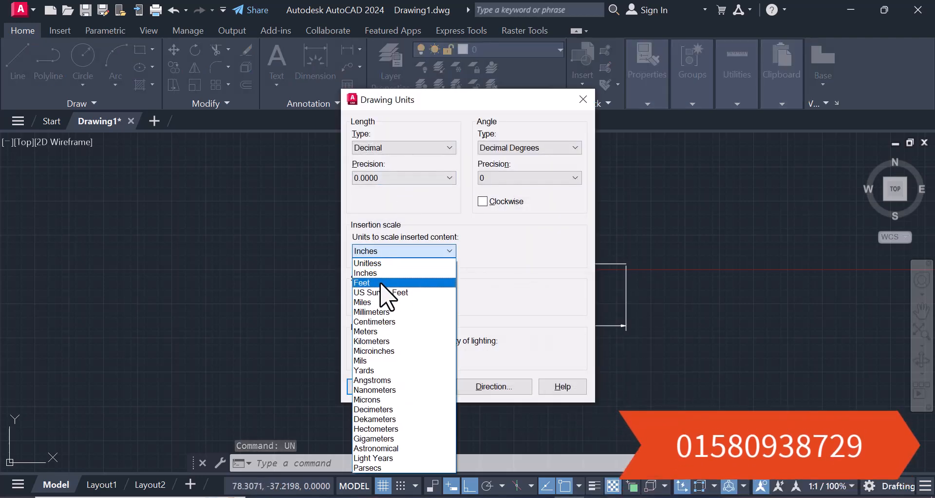
left_click(373, 311)
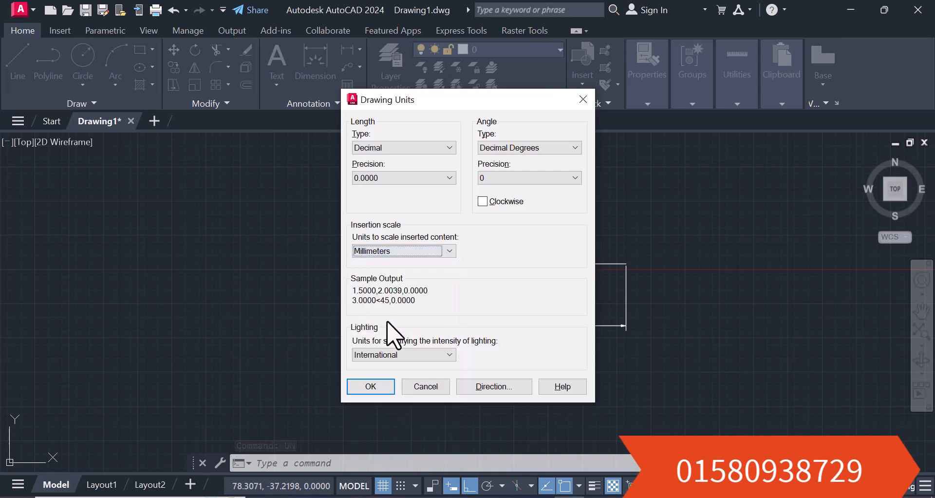
left_click(385, 386)
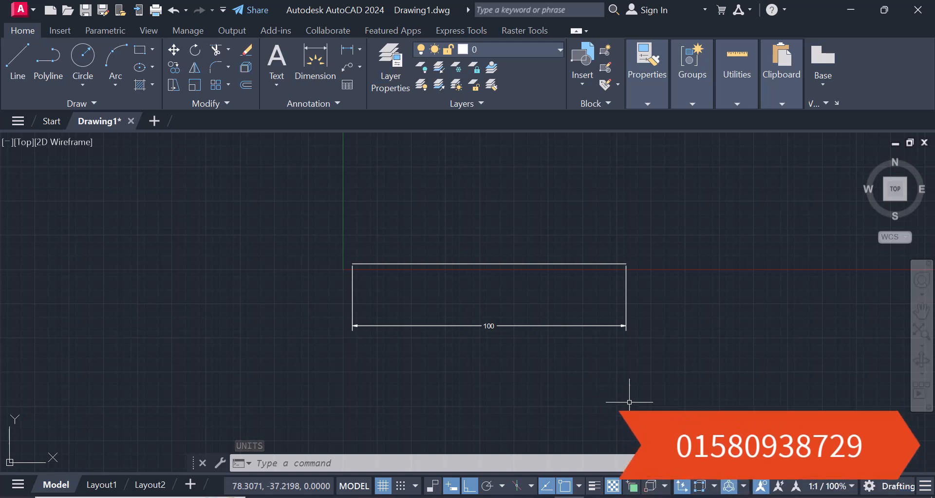
Use the Zoom command's All option to display the whole drawing area.
scroll(629, 402, "up", 4)
scroll(560, 348, "down", 3)
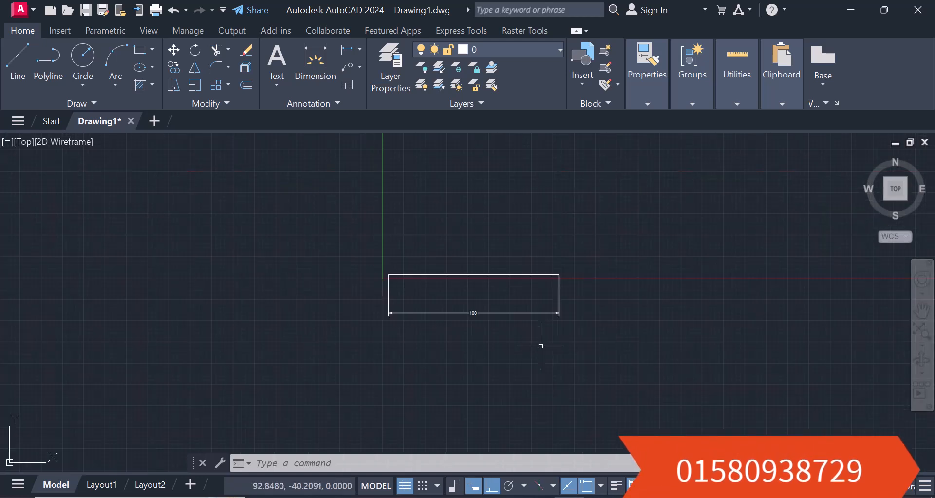
scroll(599, 353, "up", 5)
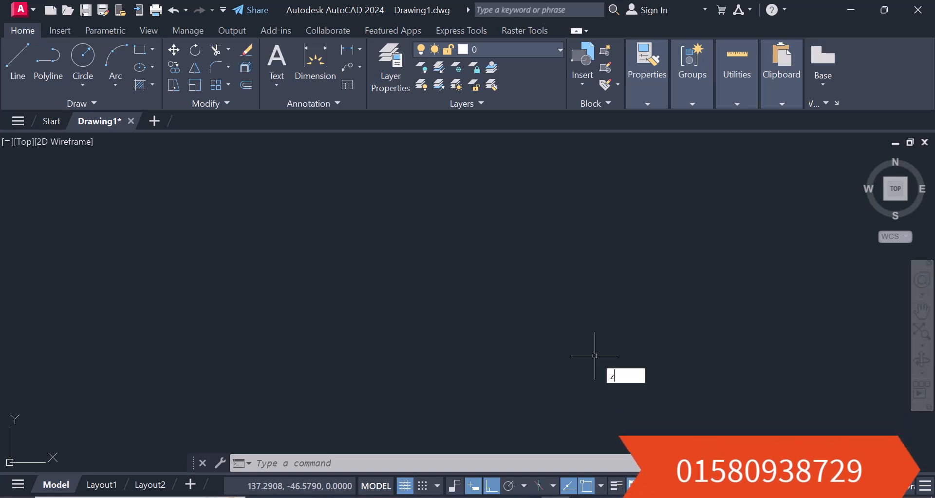
key("Return")
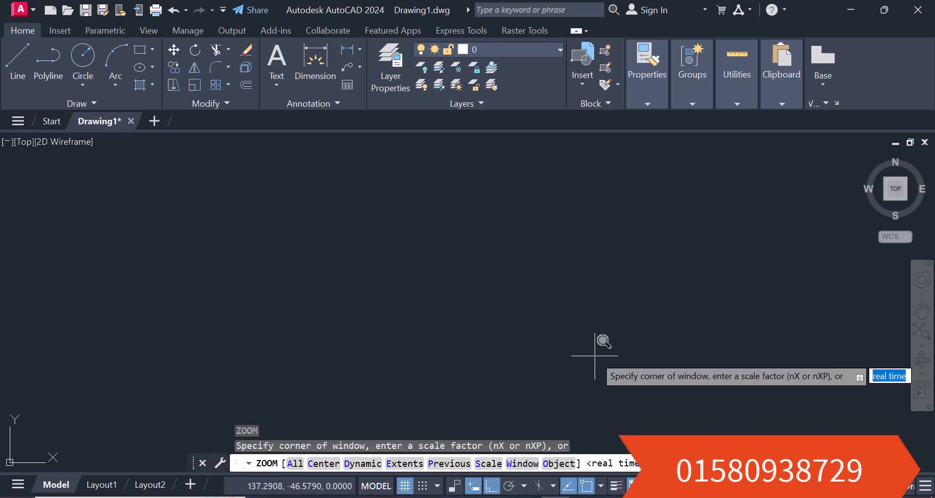
key("Return")
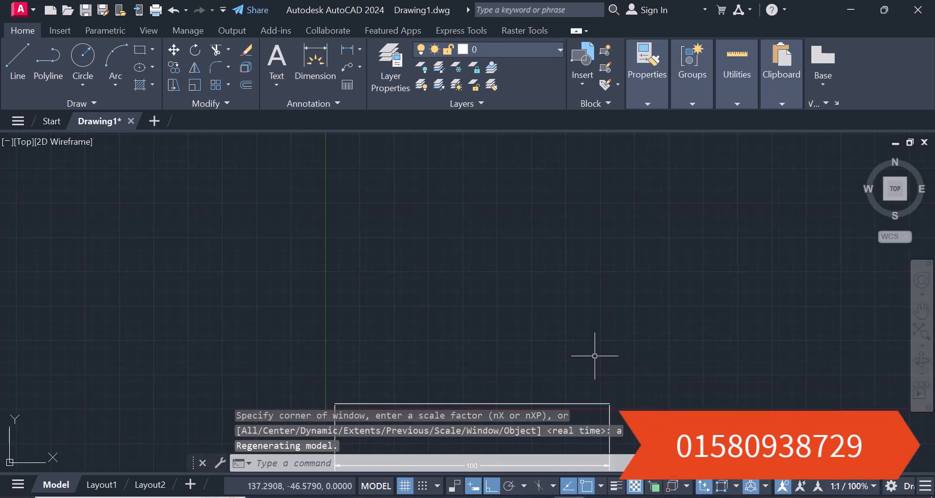
left_click(595, 355)
scroll(474, 262, "down", 6)
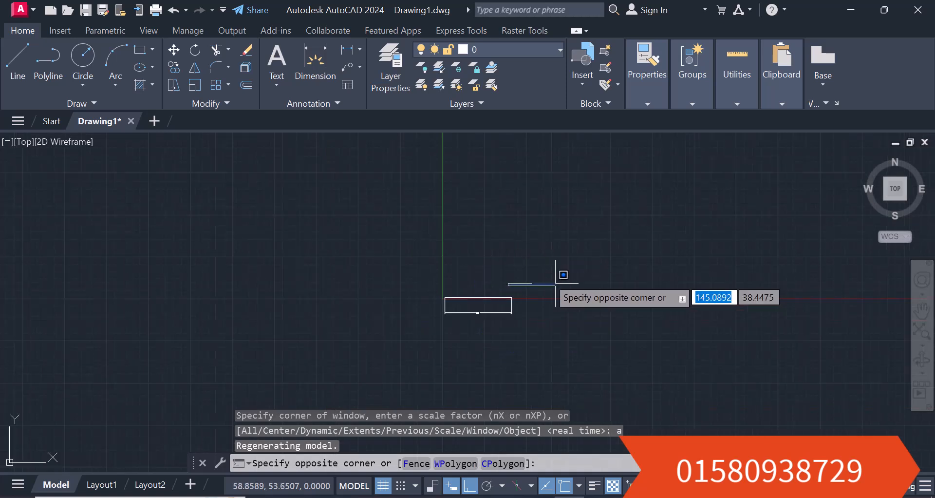
left_click(539, 263)
scroll(489, 312, "up", 3)
scroll(485, 305, "up", 4)
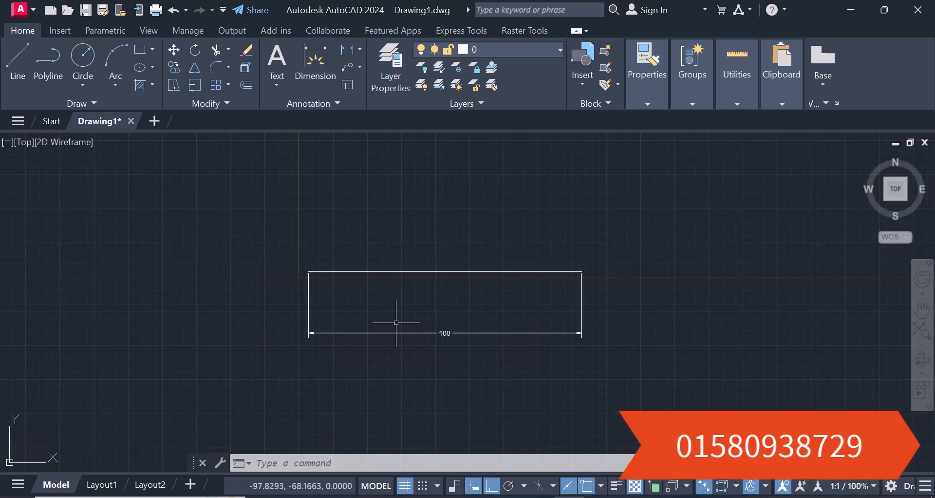
scroll(374, 319, "down", 4)
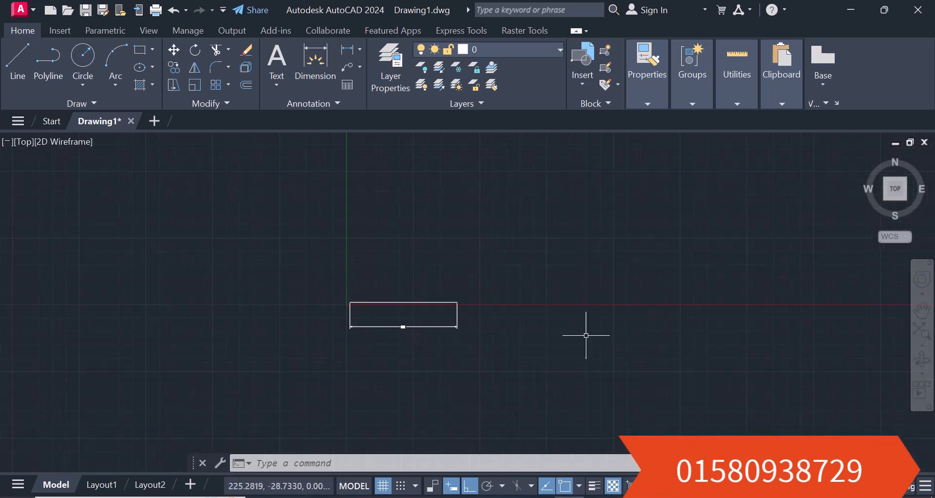
scroll(584, 327, "up", 4)
scroll(255, 267, "down", 2)
scroll(106, 226, "up", 2)
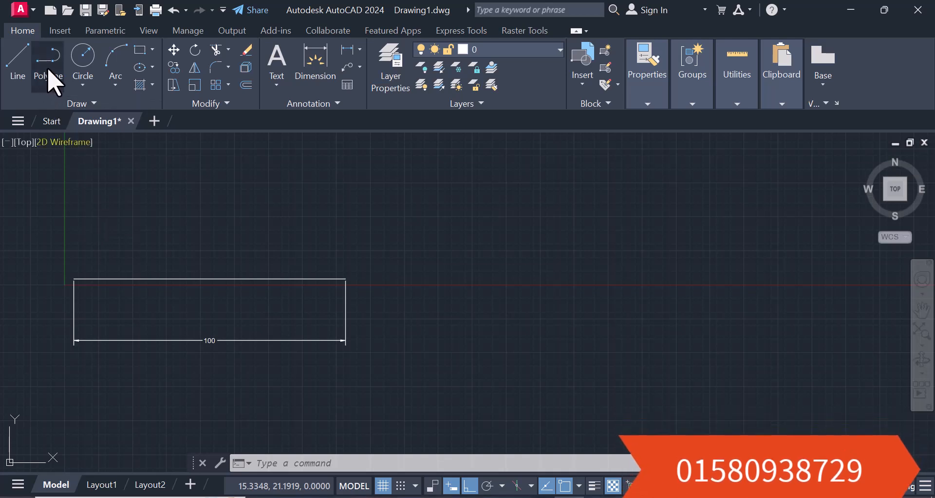
Begin a polyline to the right of the dimensioned line with a horizontal segment 100 units long running right.
left_click(54, 78)
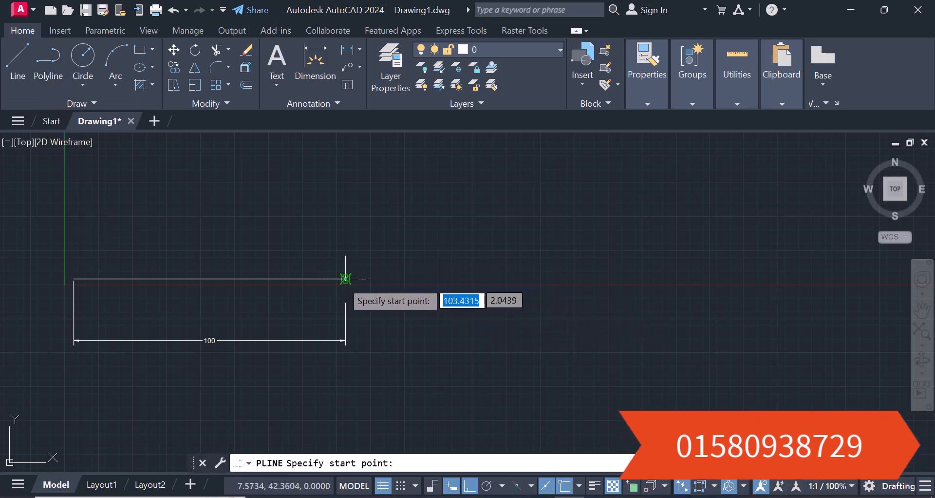
left_click(476, 279)
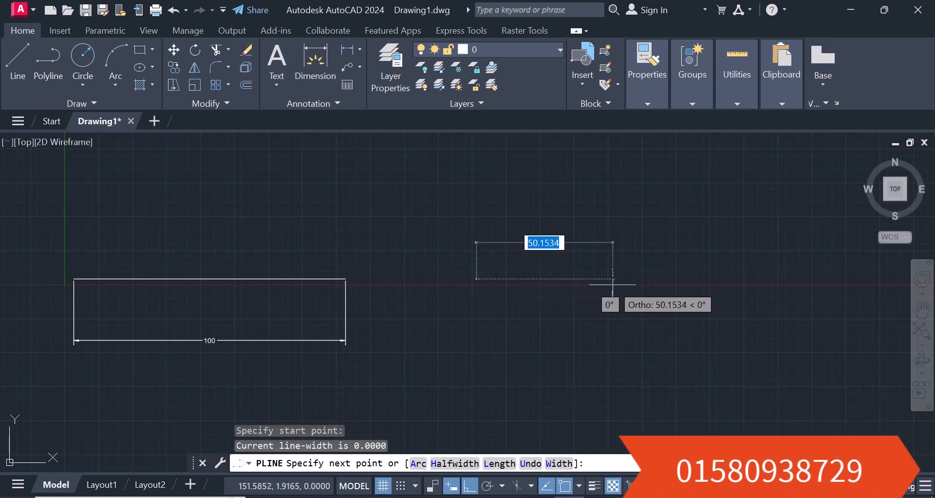
type("100")
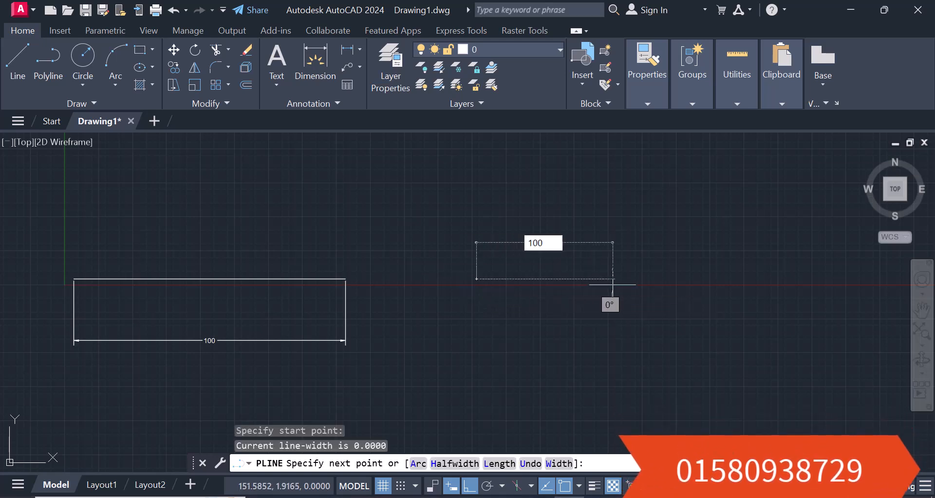
key("Return")
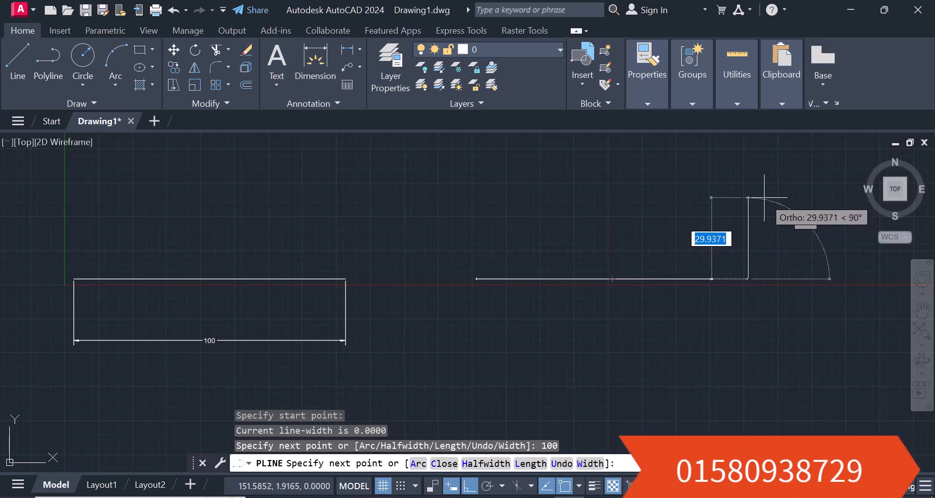
Continue the polyline with an arc ending 50 units straight above the end of the first segment.
type("a")
key("Return")
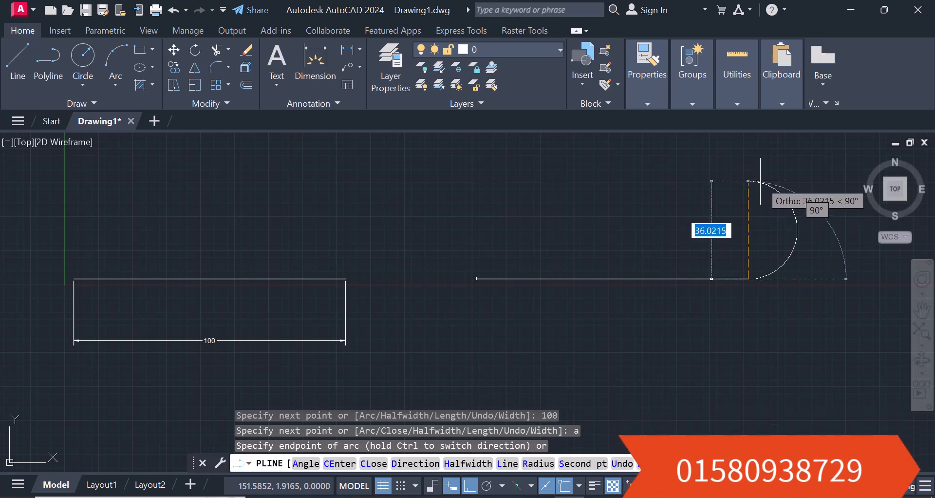
type("5")
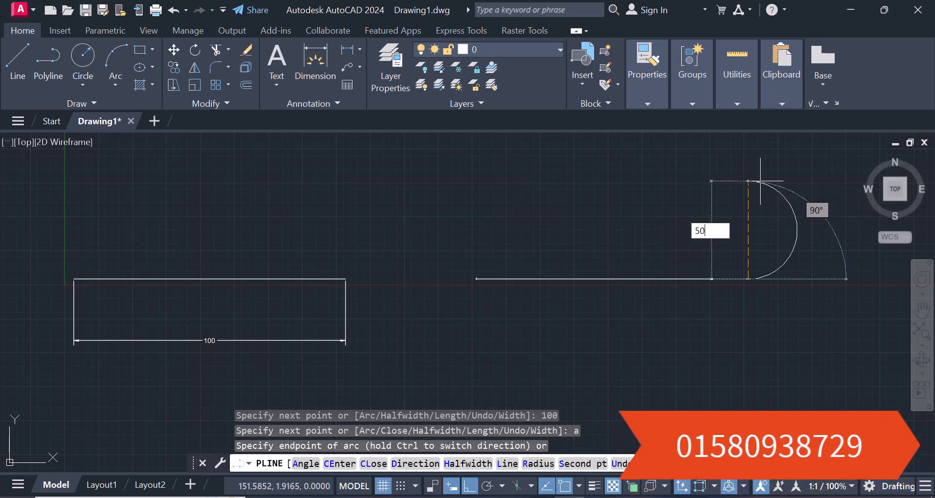
type("0")
key("Return")
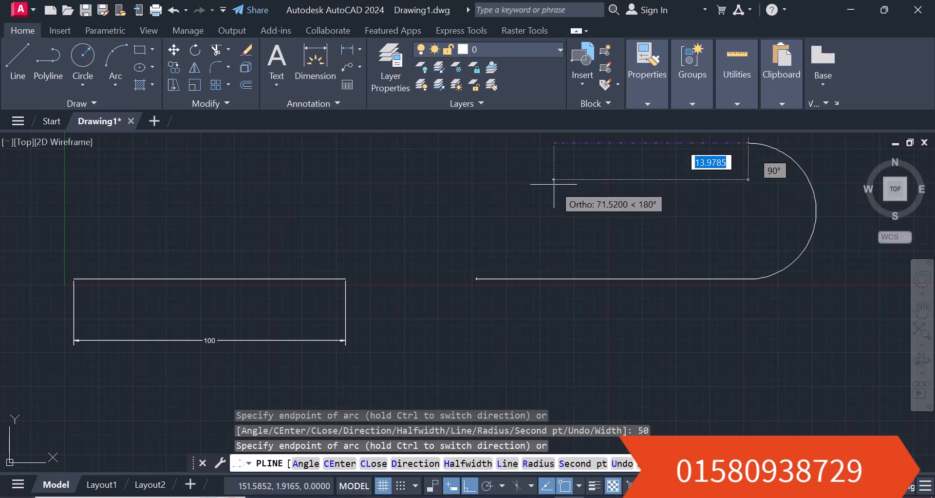
Switch the polyline back to line mode and add a 100-unit horizontal segment running left from the arc's end.
type("l")
key("Return")
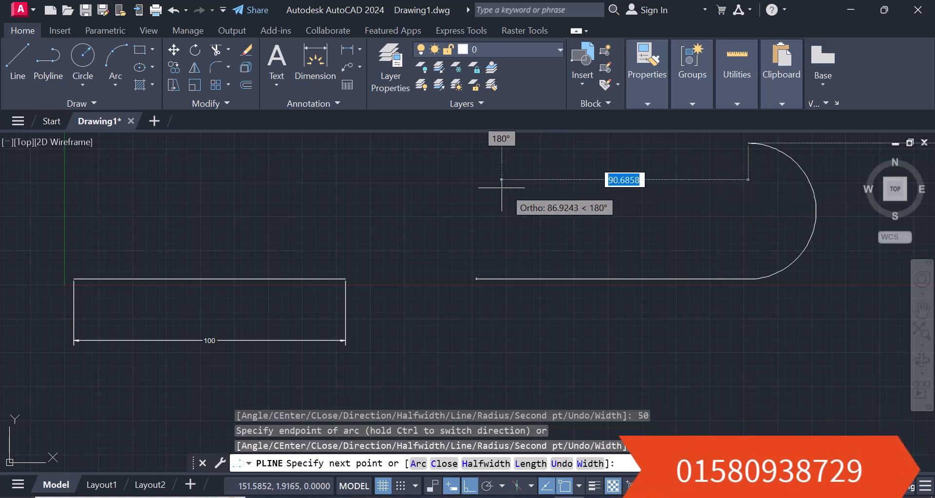
type("100")
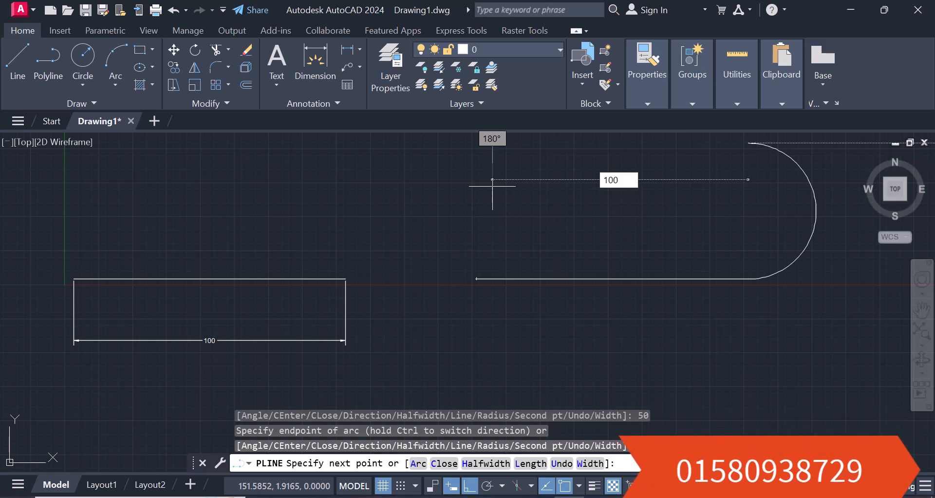
key("Return")
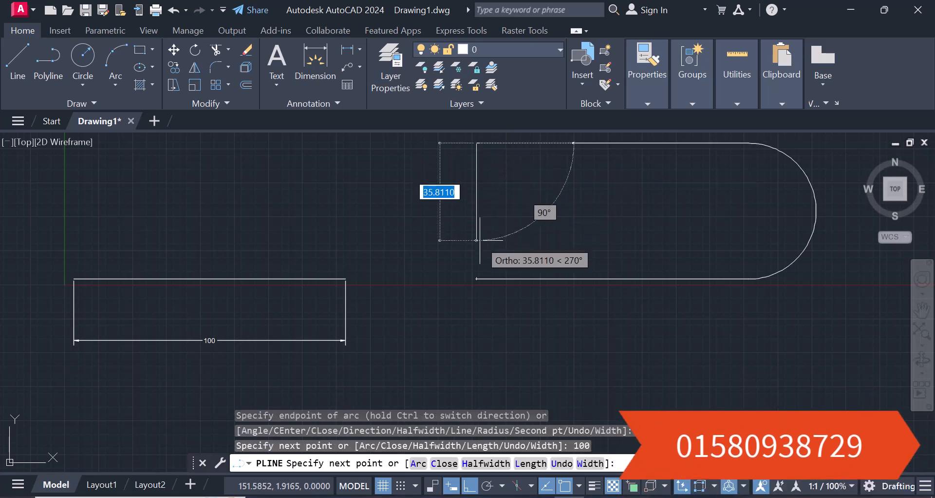
Close the polyline with an arc back to its start point, completing the slot shape.
type("a")
key("Return")
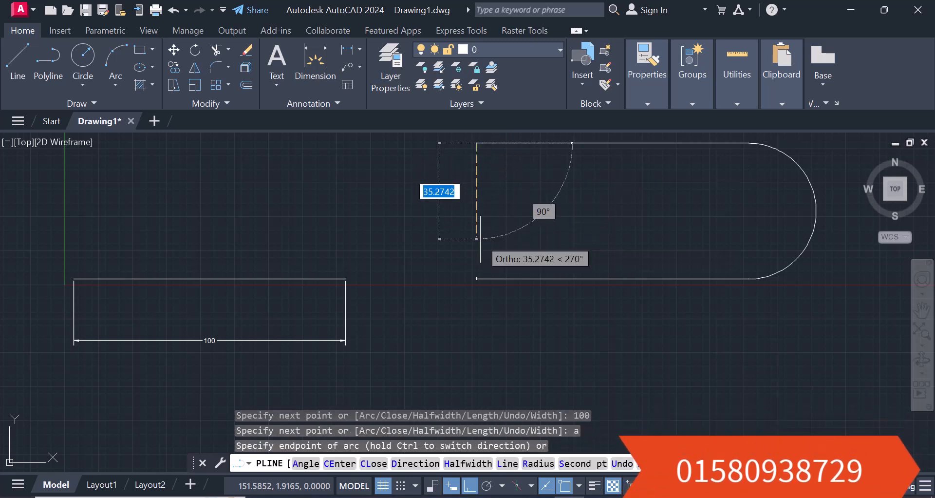
right_click(476, 278)
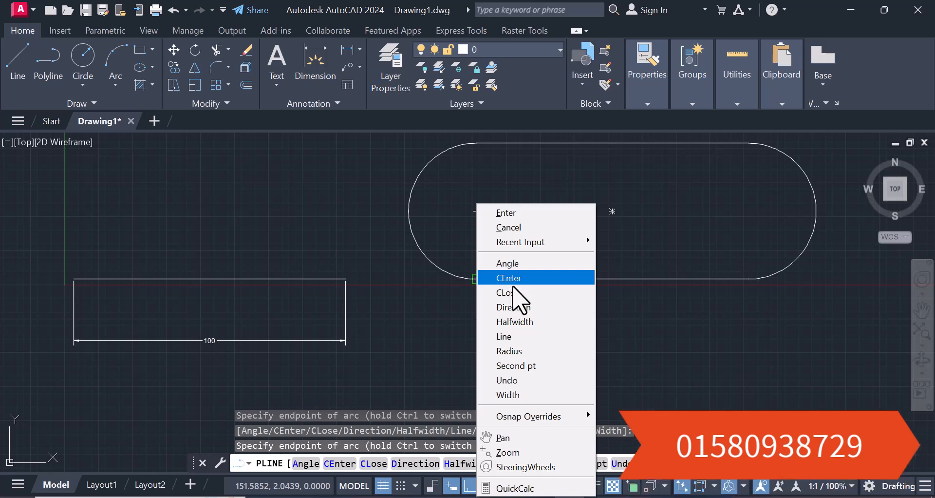
left_click(511, 293)
scroll(480, 286, "down", 4)
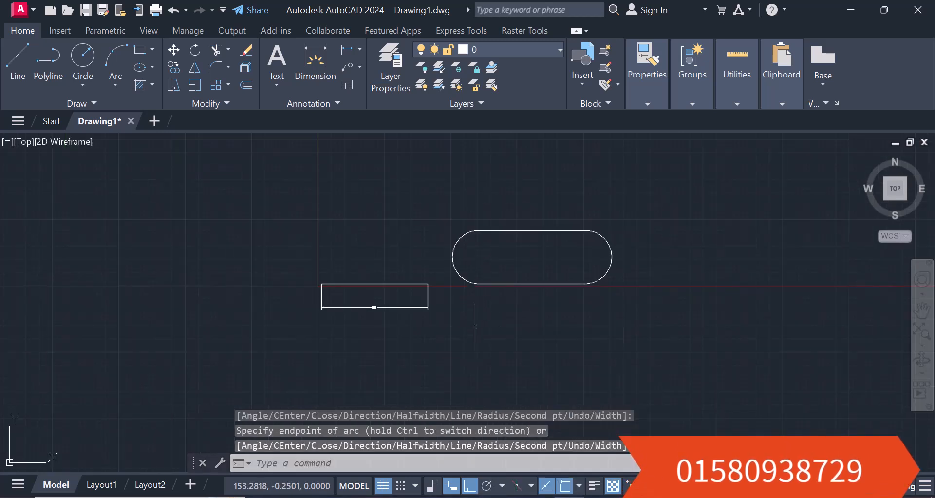
Add a linear dimension between the centers of the slot's two end arcs, placed below the slot.
scroll(415, 337, "up", 2)
scroll(492, 224, "down", 4)
scroll(529, 176, "up", 2)
left_click(346, 50)
left_click(485, 266)
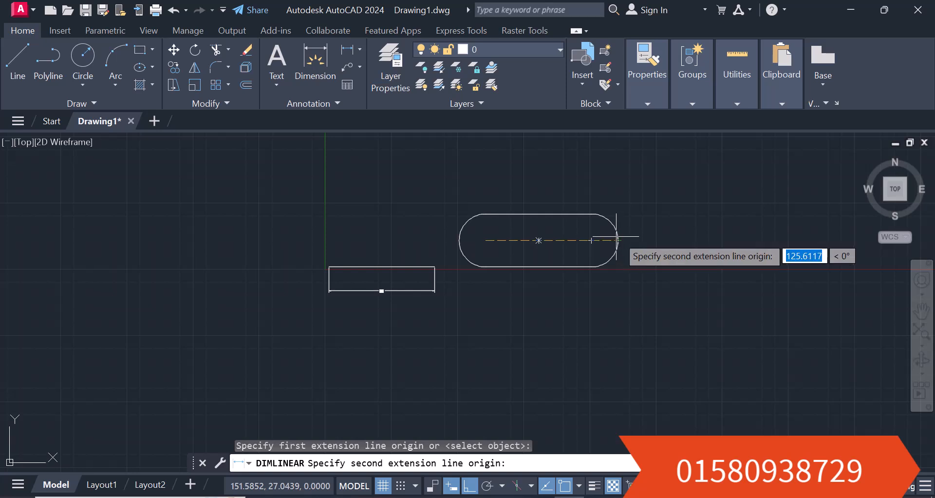
left_click(592, 241)
left_click(589, 330)
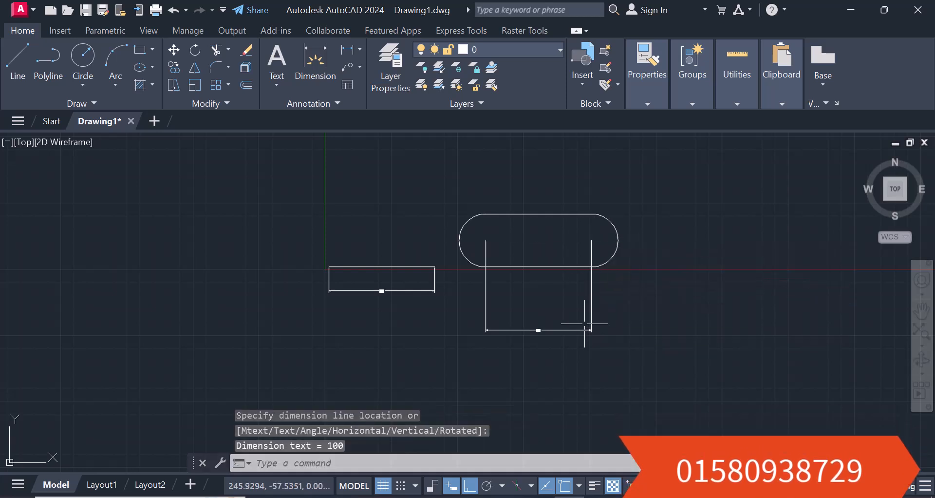
Add a radius dimension to the slot's right end arc, placed outside to its upper right.
scroll(510, 249, "up", 2)
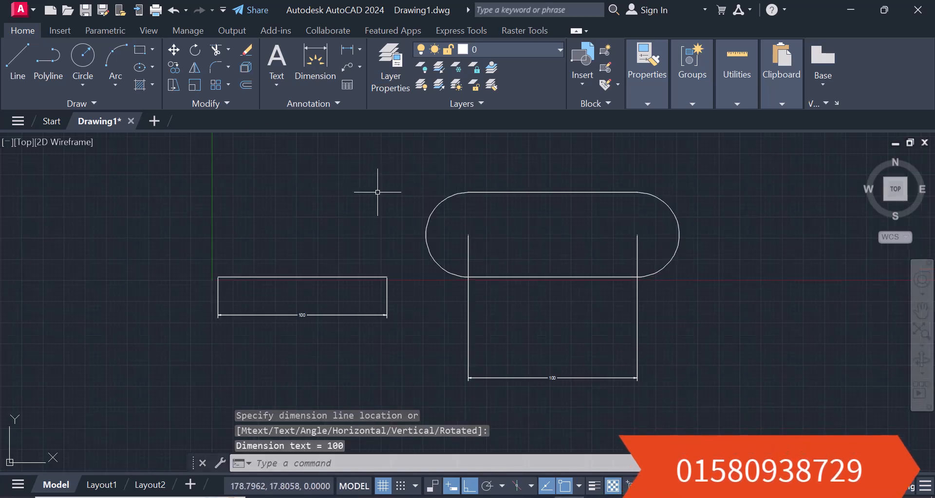
left_click(360, 50)
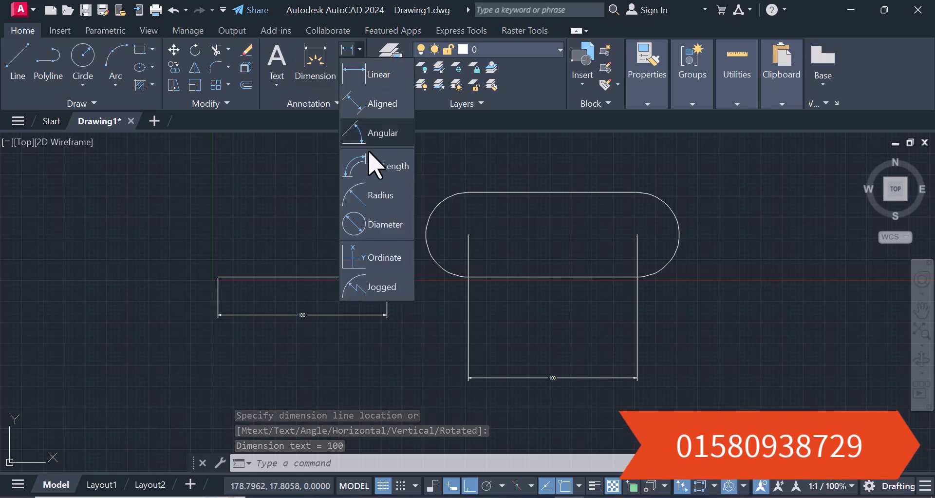
left_click(387, 195)
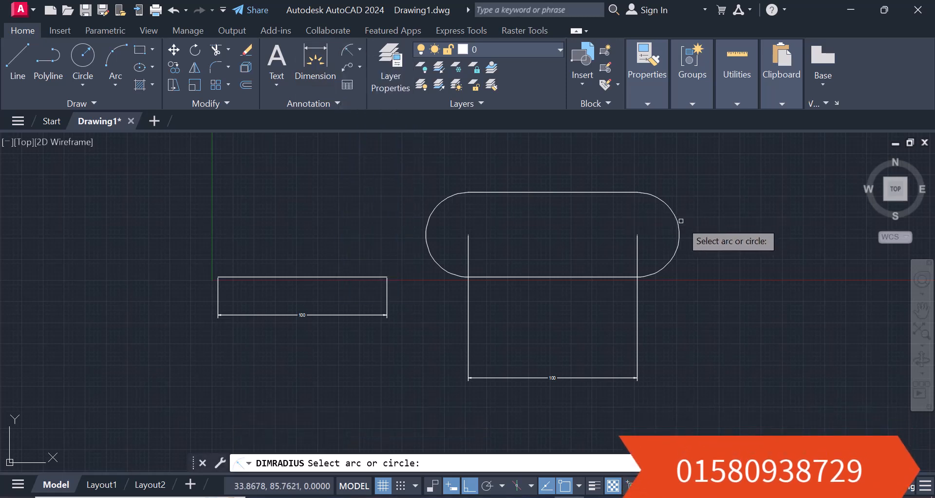
left_click(681, 222)
left_click(723, 192)
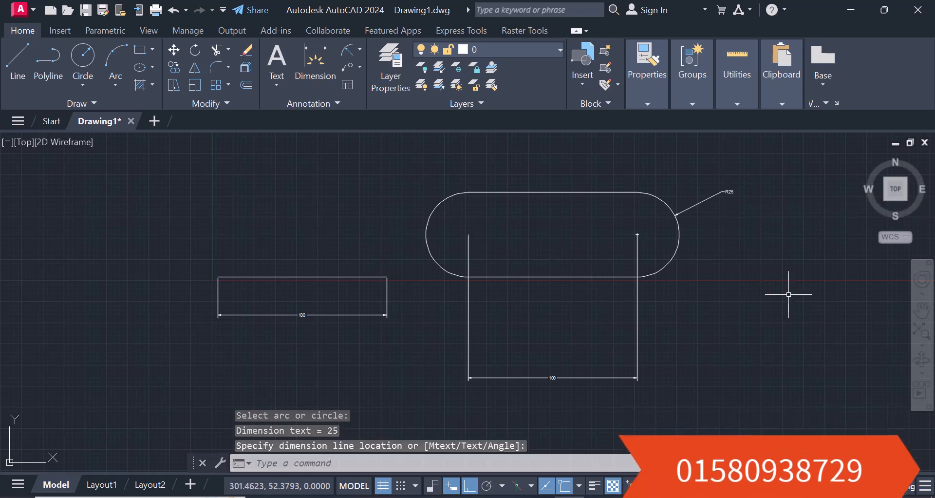
key("Escape")
key("Escape")
key("Escape")
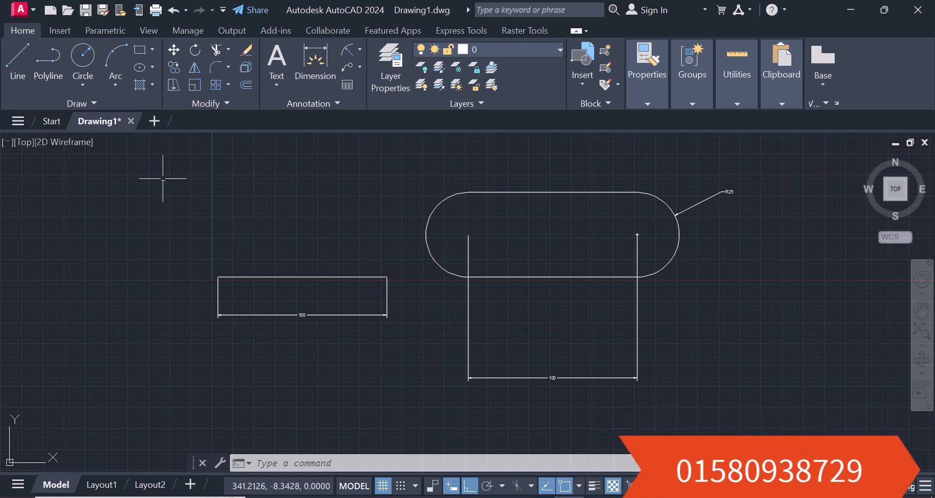
With Ortho off, draw a 100-unit line at 120° from the right end of the dimensioned horizontal line.
left_click(18, 63)
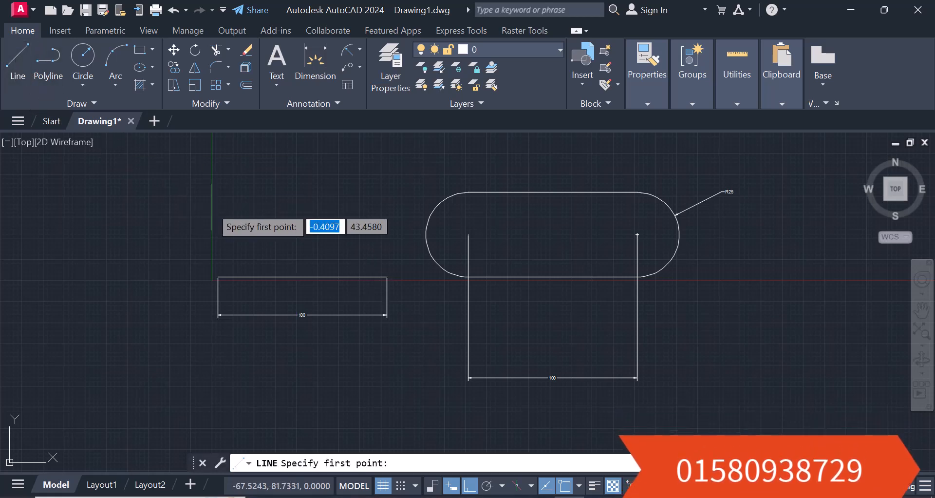
left_click(387, 277)
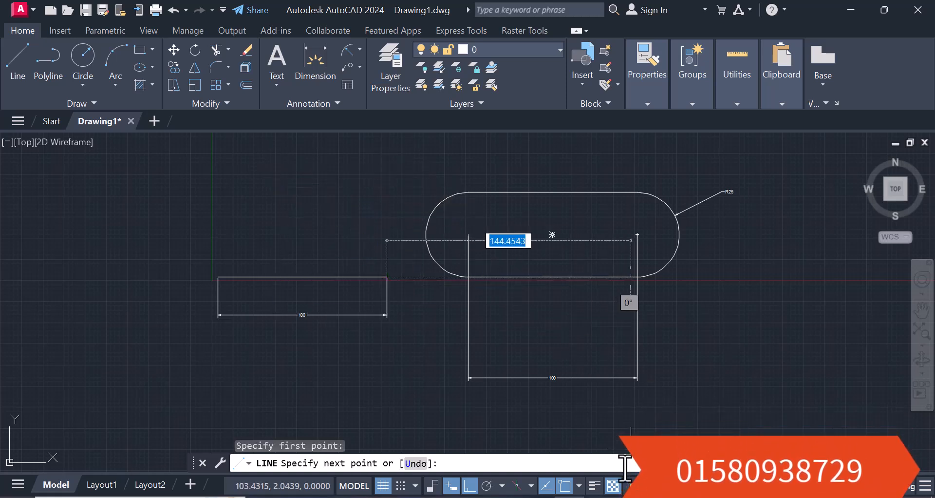
left_click(470, 485)
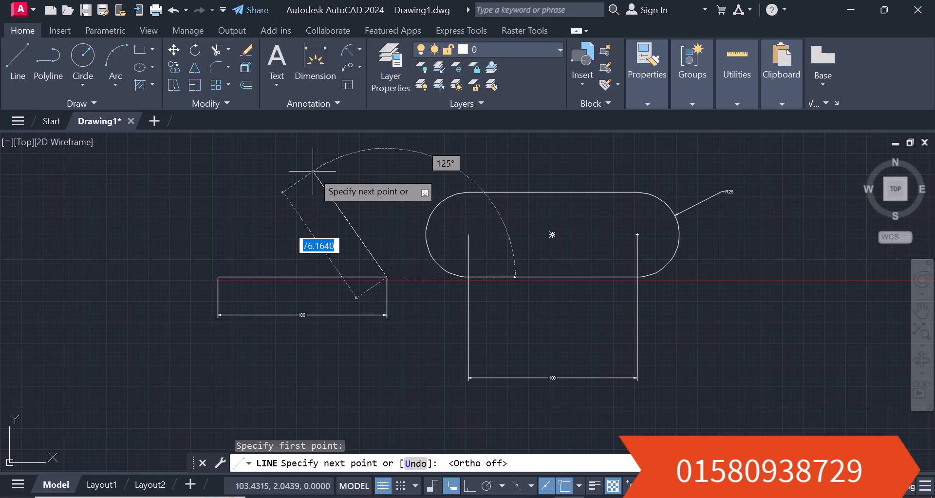
type("100")
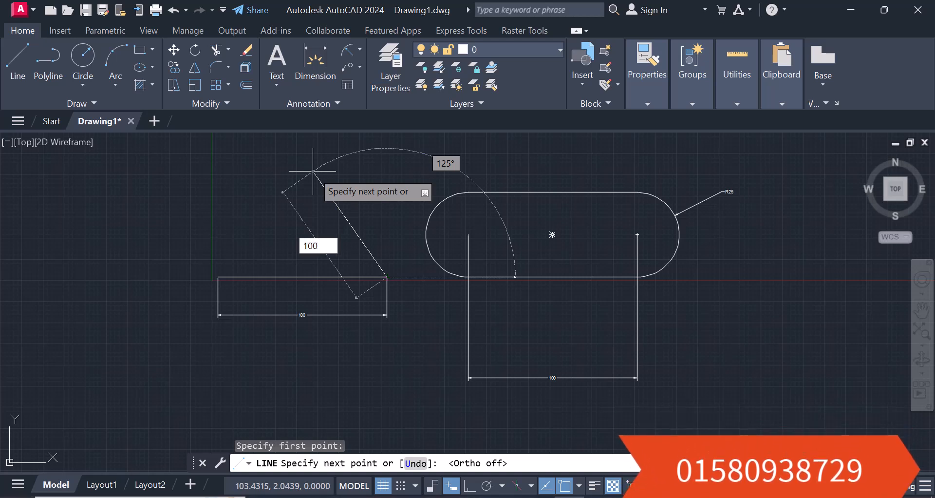
key("Return")
key("Tab")
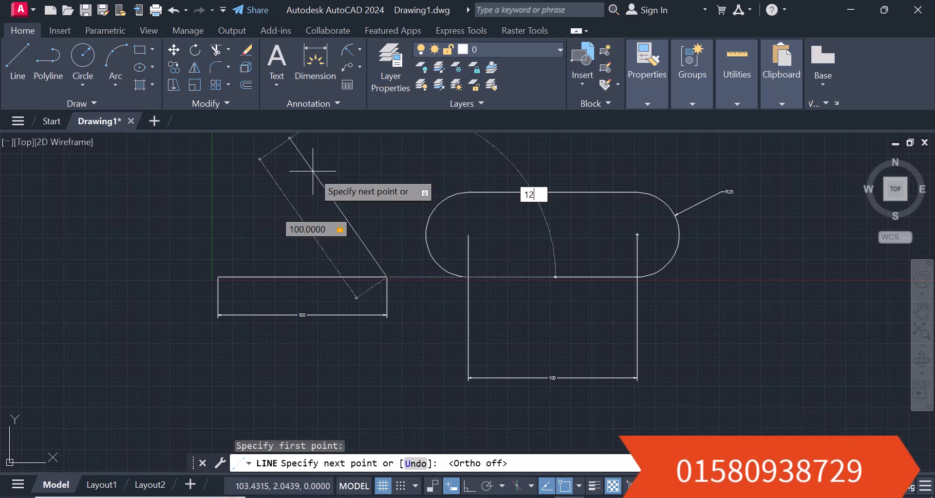
type("120")
key("Return")
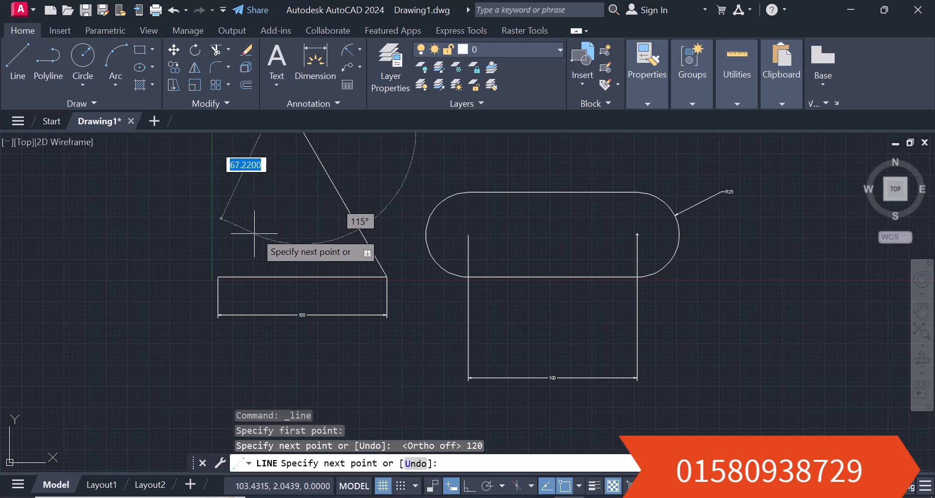
Continue the line to the left end of the horizontal base, completing the triangle, and end the command.
left_click(218, 277)
right_click(222, 280)
left_click(254, 288)
Add an angular dimension between the triangle's base and left side, placed outside the triangle to its upper left.
scroll(254, 292, "down", 2)
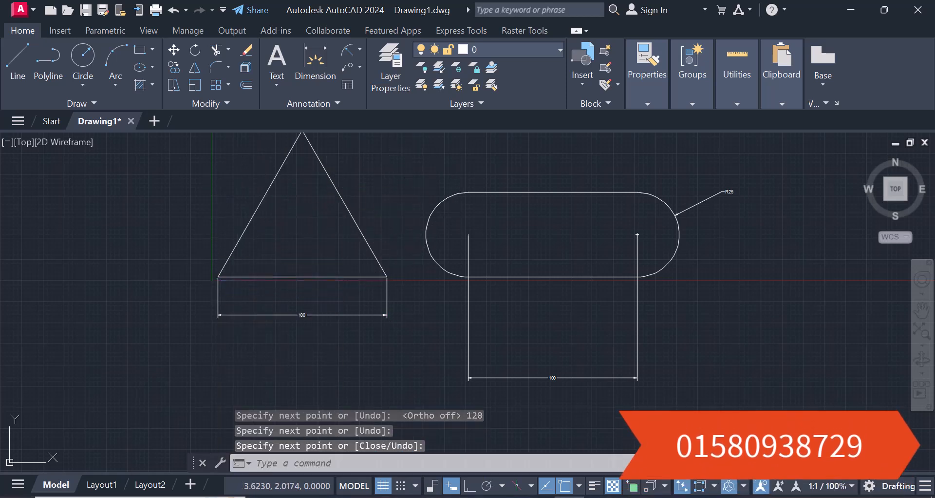
scroll(282, 183, "up", 2)
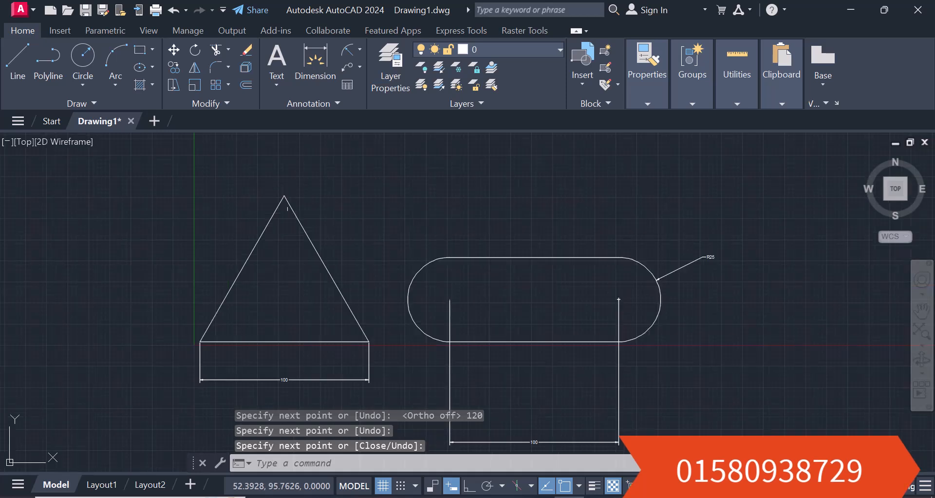
left_click(359, 51)
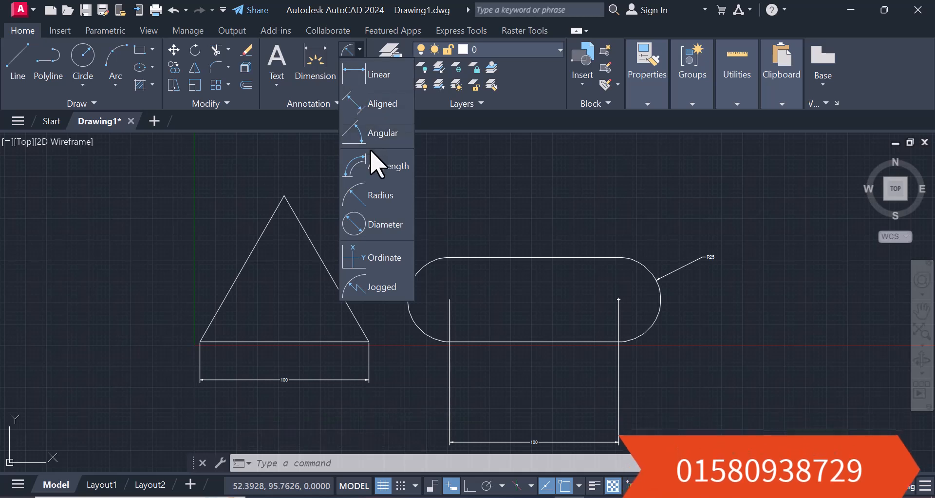
left_click(381, 134)
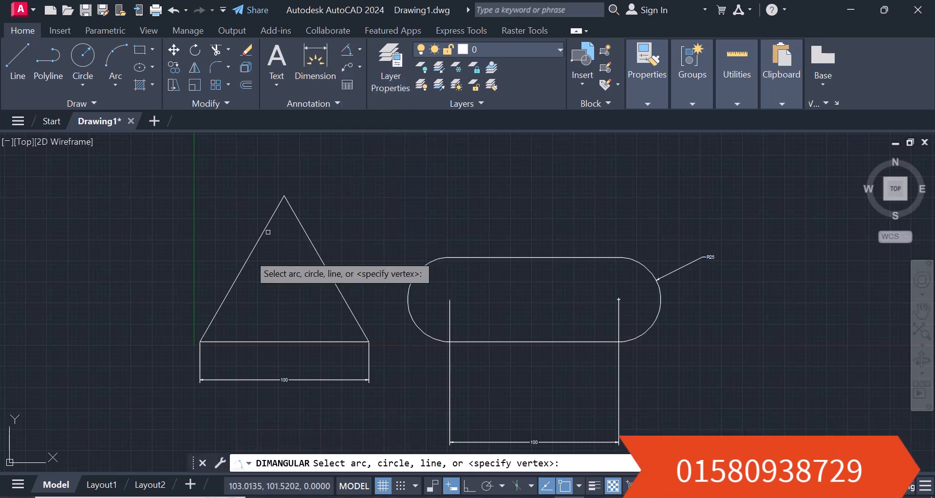
left_click(217, 339)
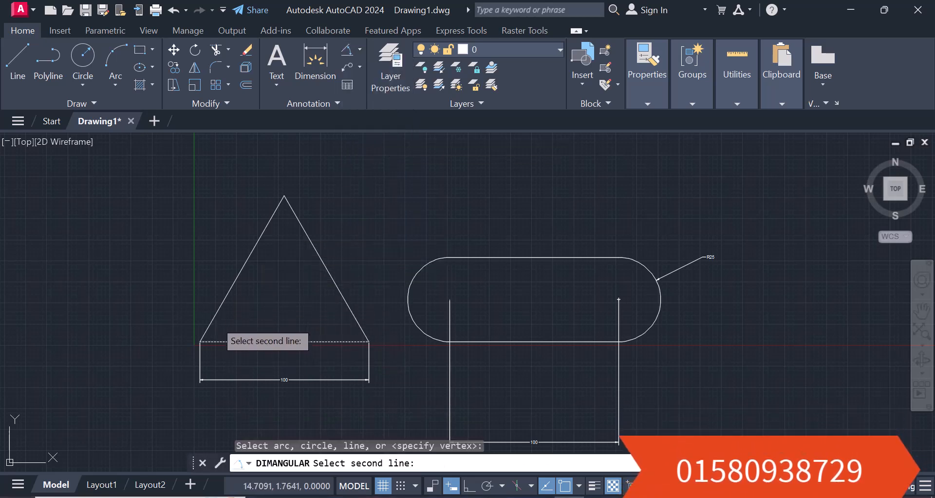
left_click(214, 319)
left_click(169, 270)
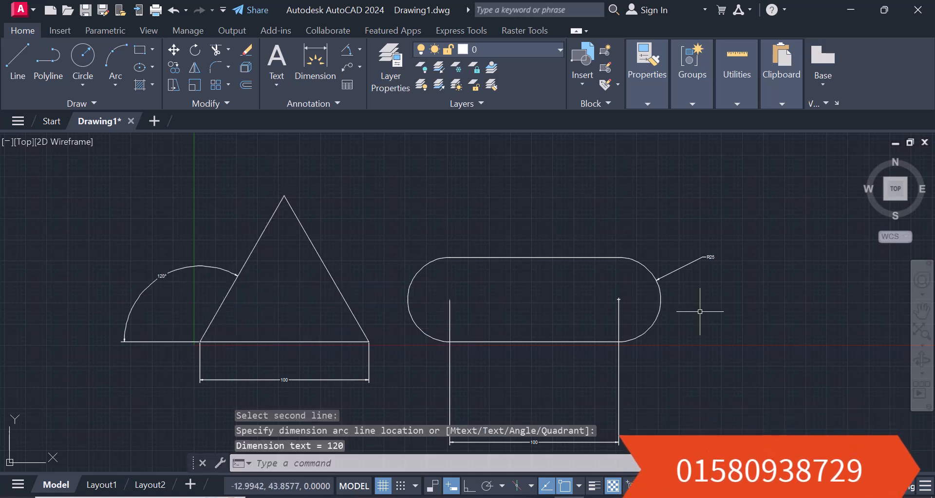
Move the slot's linear center-to-center dimension line up closer to the slot, then deselect it.
left_click(535, 443)
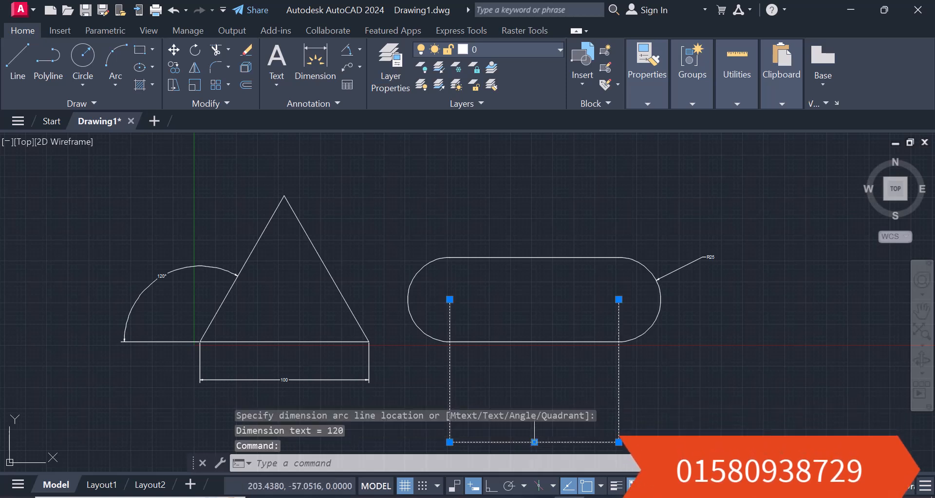
left_click(534, 442)
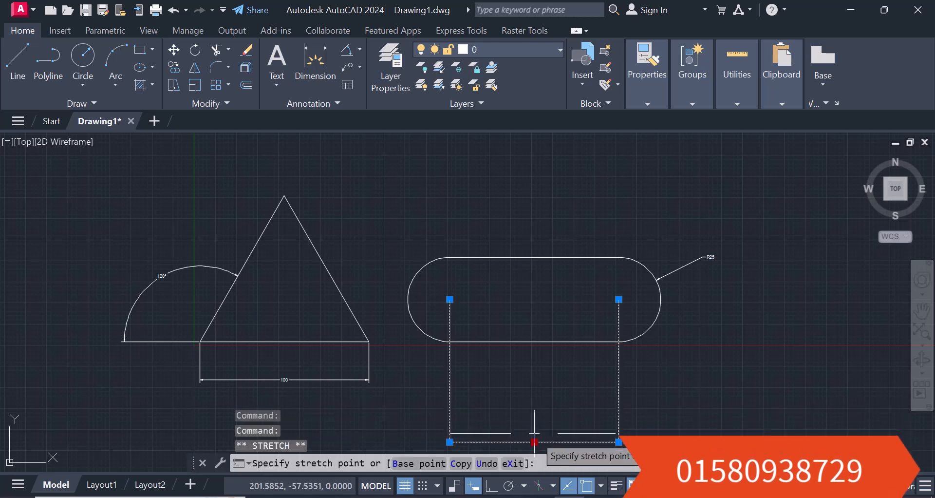
left_click(532, 374)
key("Escape")
key("Escape")
key("Escape")
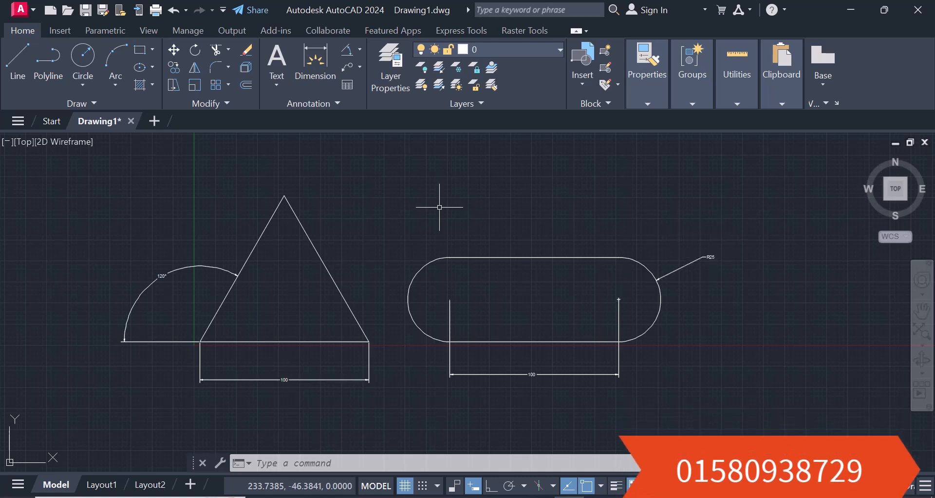
Modify the Standard dimension style to use a text height of 10.
type("d")
key("Return")
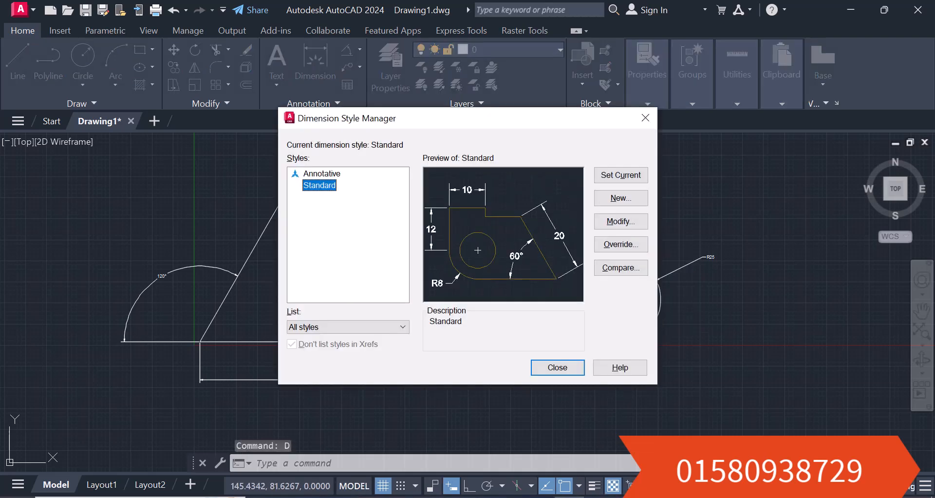
left_click(614, 223)
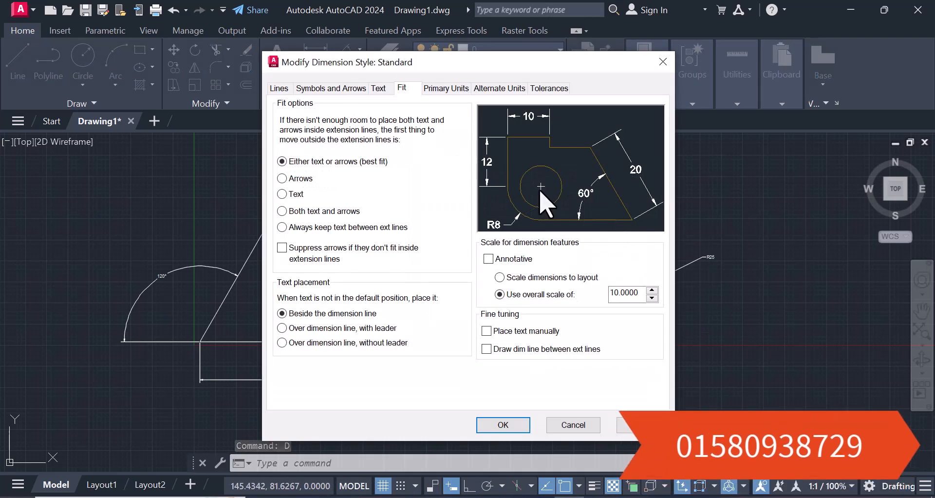
left_click(349, 87)
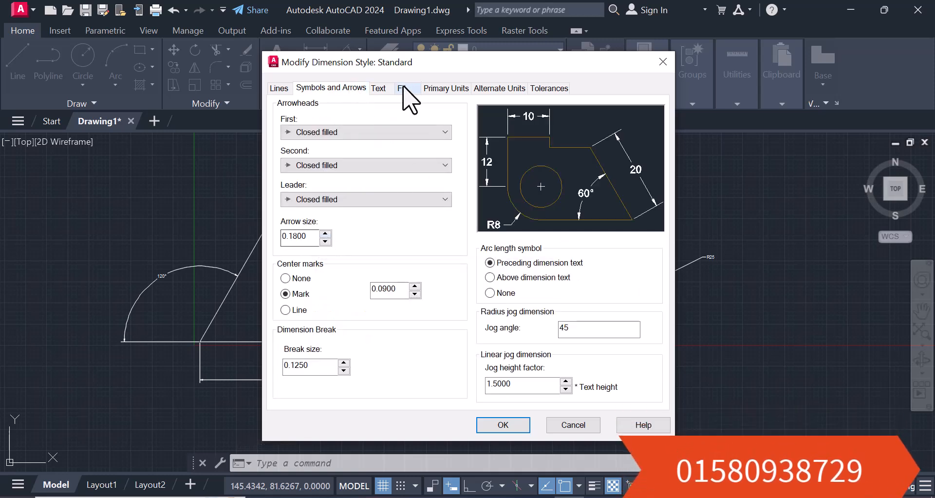
left_click(374, 88)
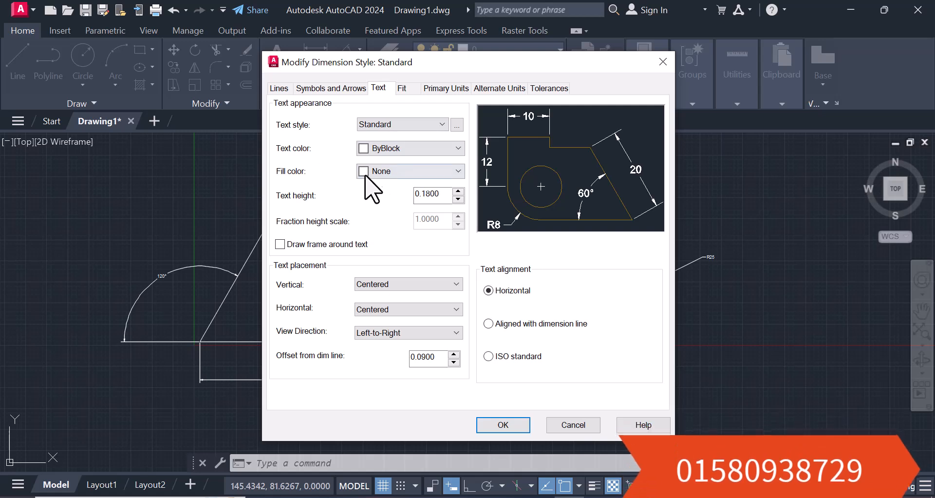
left_click(444, 199)
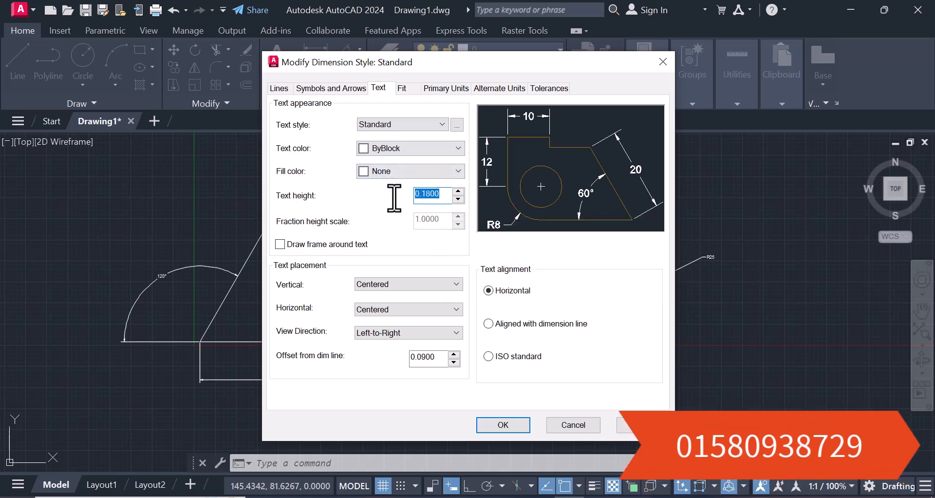
type("10")
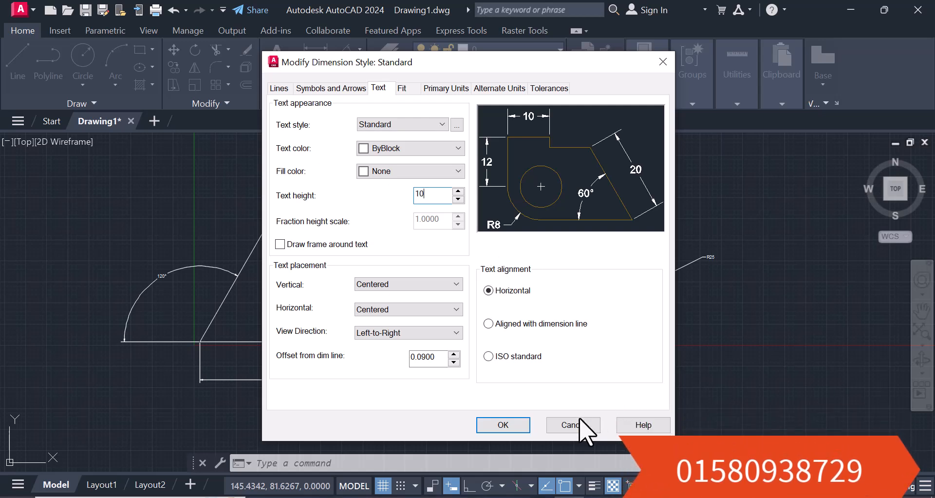
left_click(448, 88)
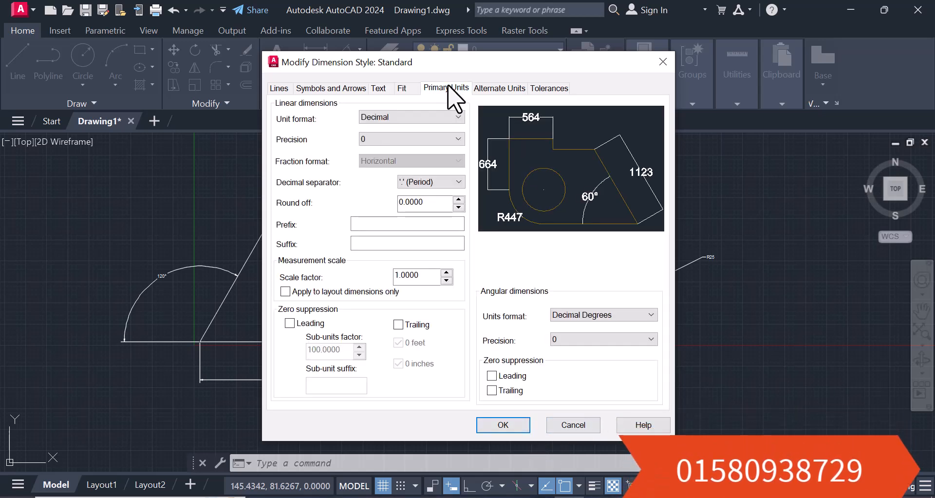
left_click(503, 424)
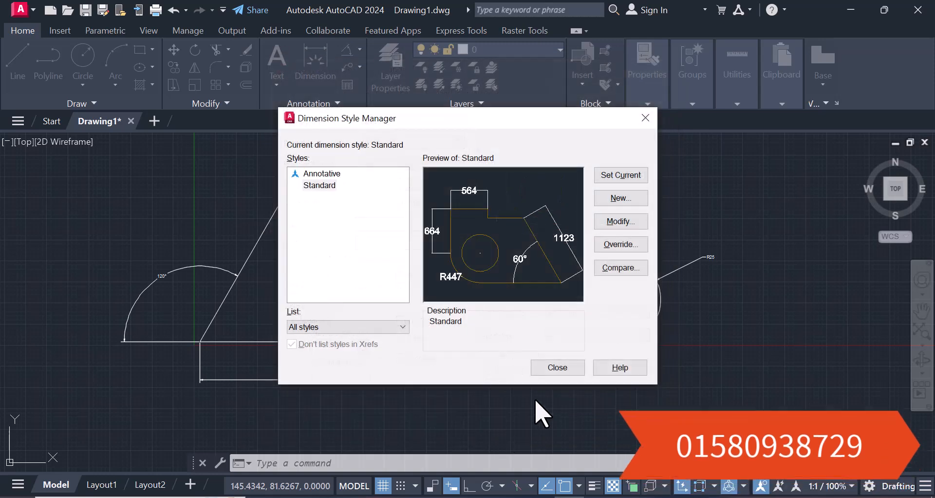
left_click(557, 367)
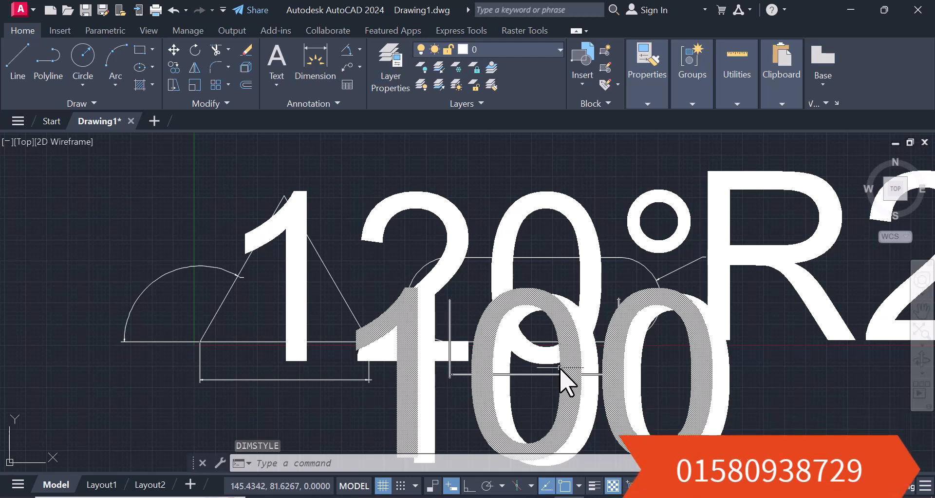
Set the Standard dimension style's overall scale to 1 and make the style current.
type("D")
key("Return")
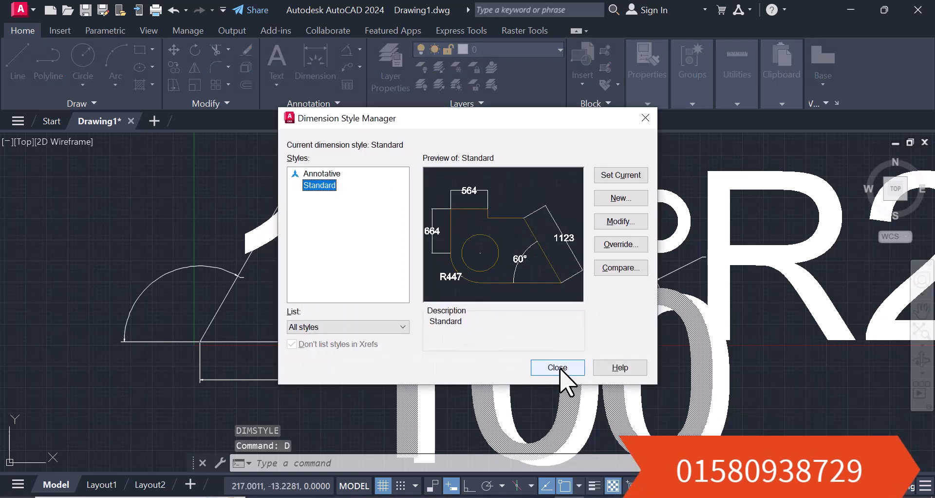
left_click(617, 222)
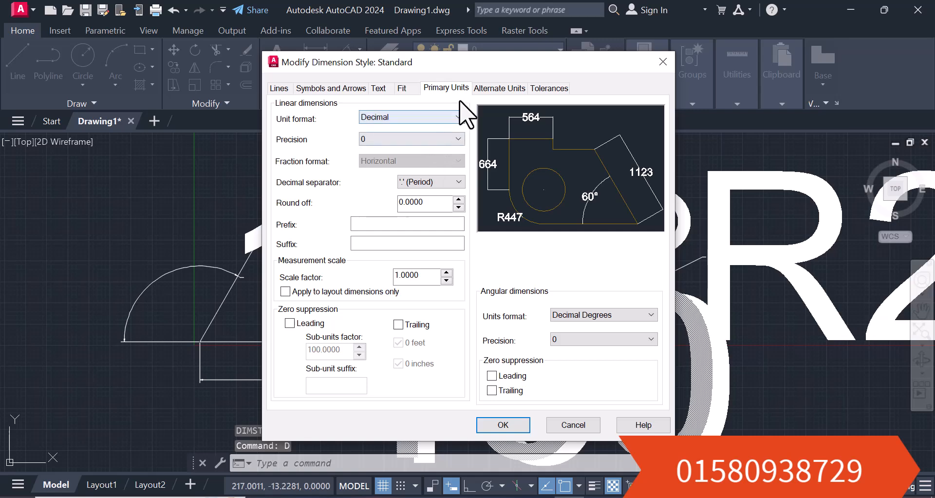
left_click(404, 88)
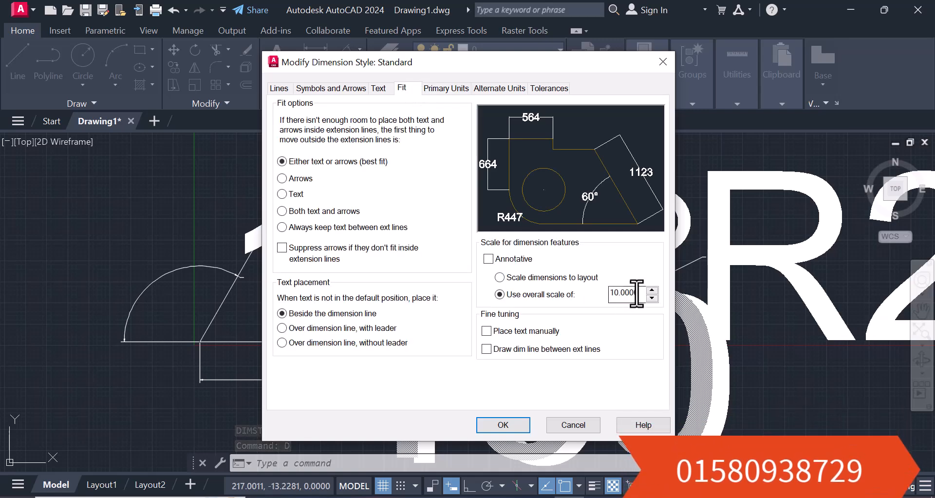
type("1")
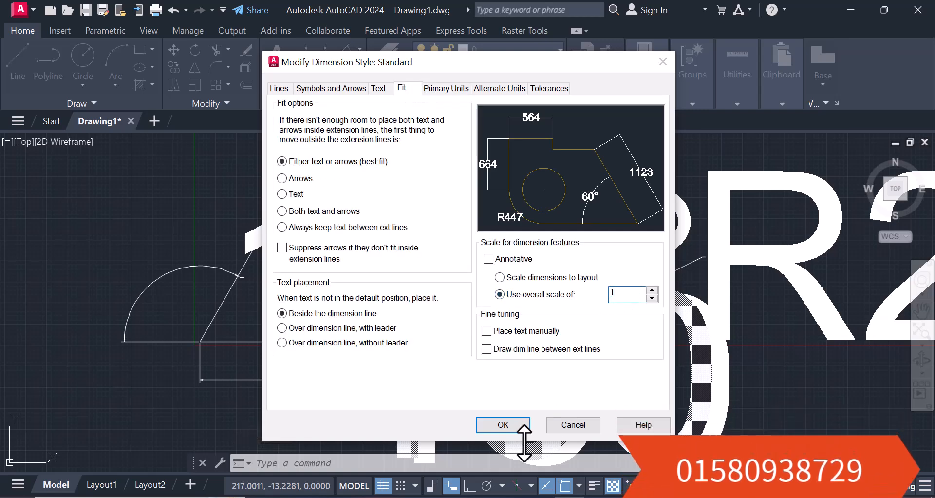
left_click(515, 429)
left_click(635, 175)
left_click(556, 367)
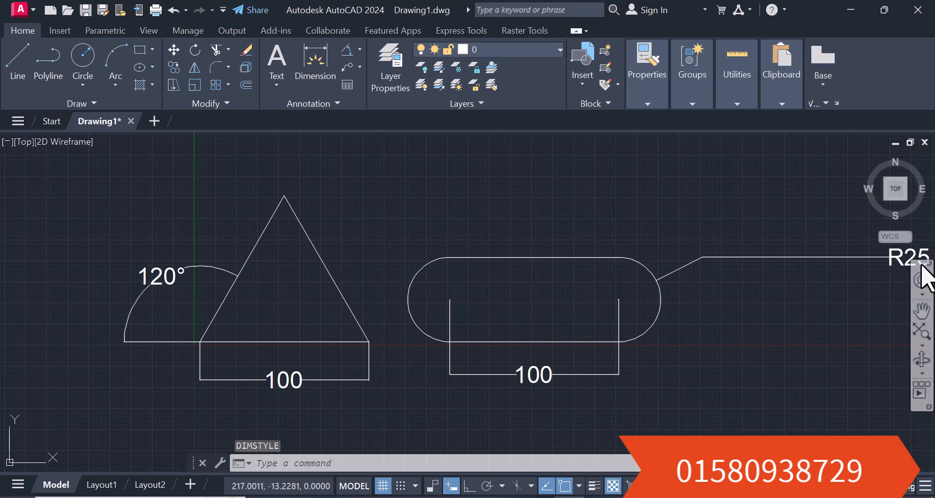
Move the slot's radius dimension text closer to the right end arc, at its upper right, and deselect it.
left_click(891, 254)
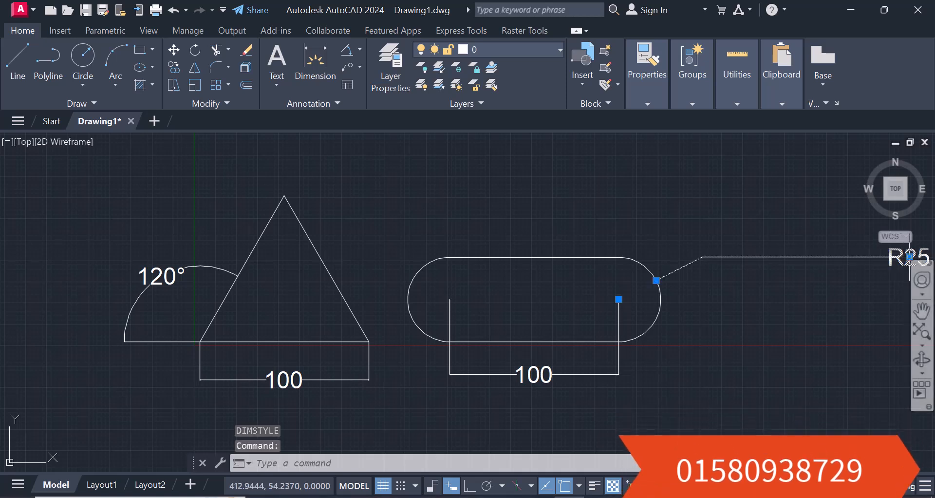
left_click(909, 256)
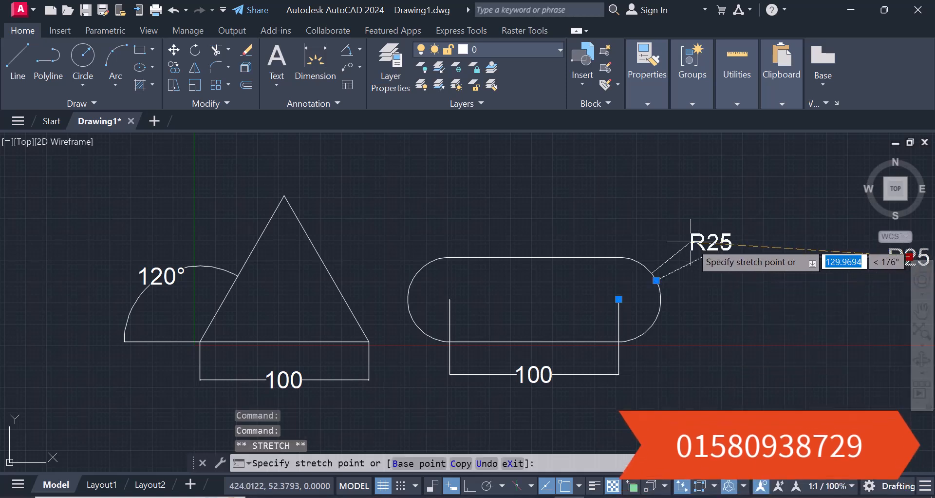
left_click(711, 241)
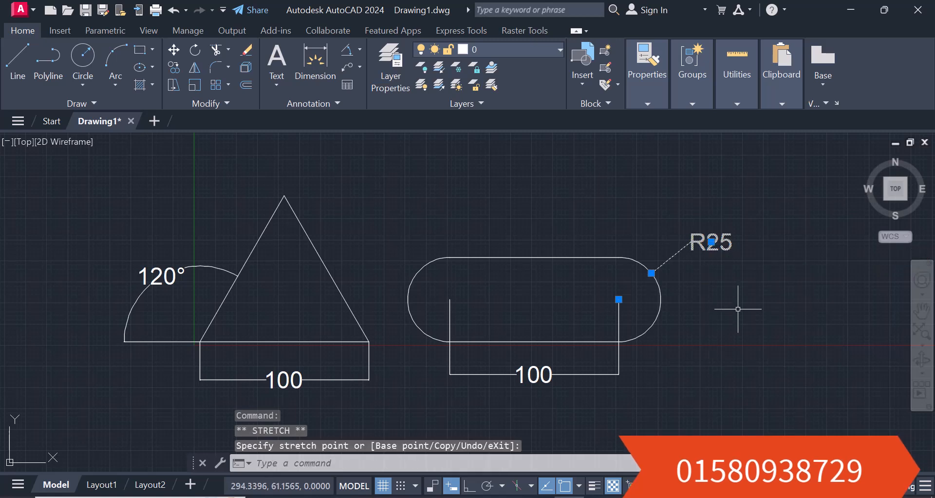
key("Escape")
key("Escape")
key("Escape")
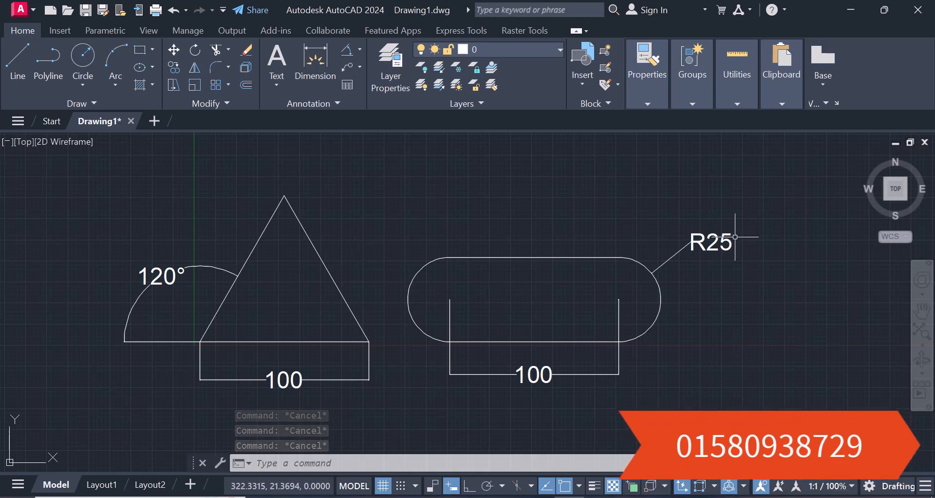
Modify the Standard dimension style to use Green as the text color and make the style current.
type("d")
key("Return")
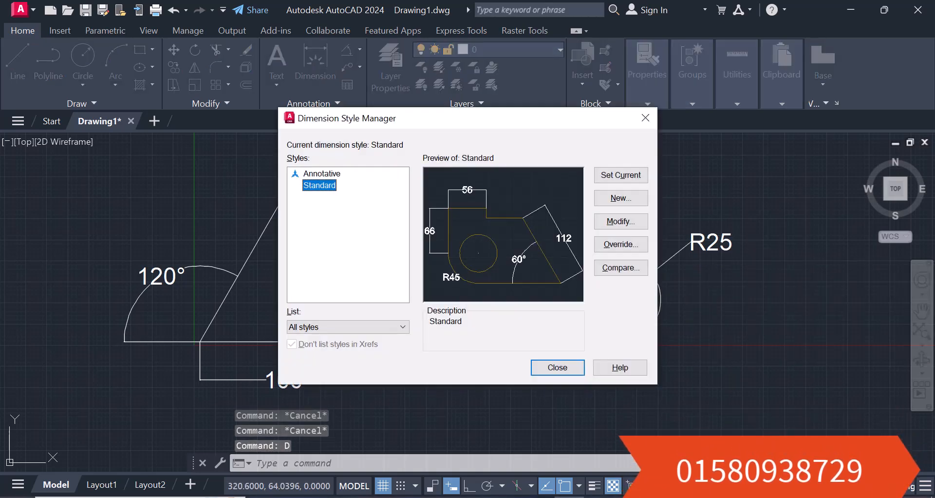
left_click(617, 221)
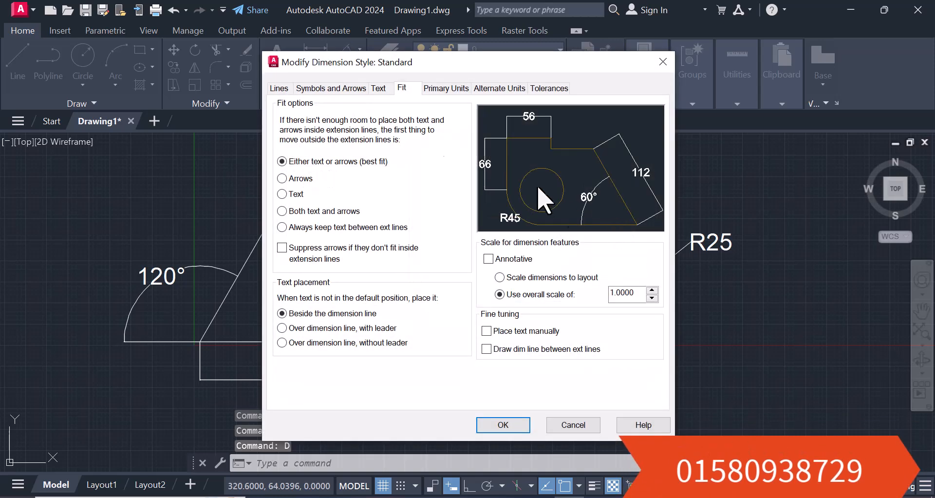
left_click(378, 89)
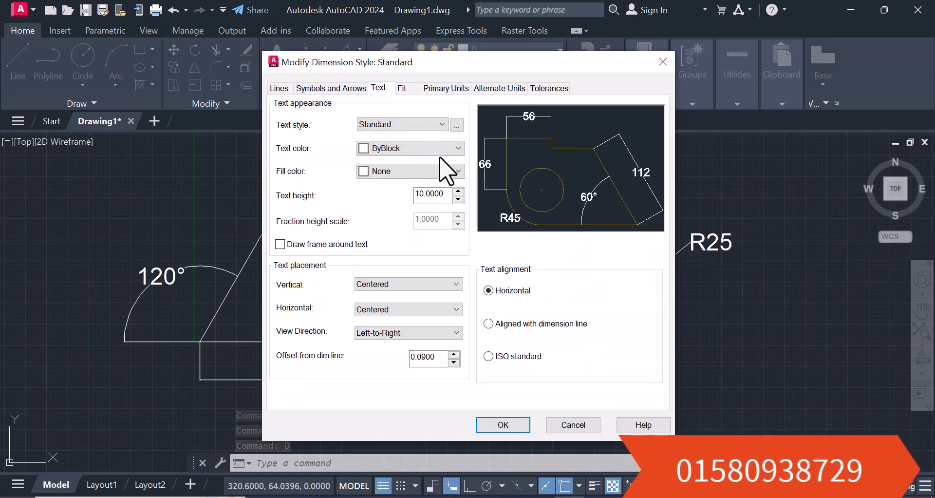
left_click(408, 151)
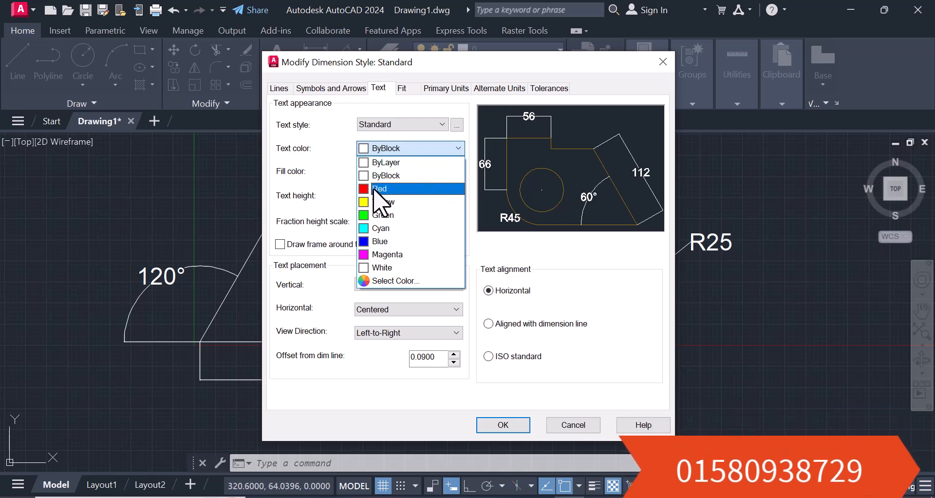
left_click(366, 216)
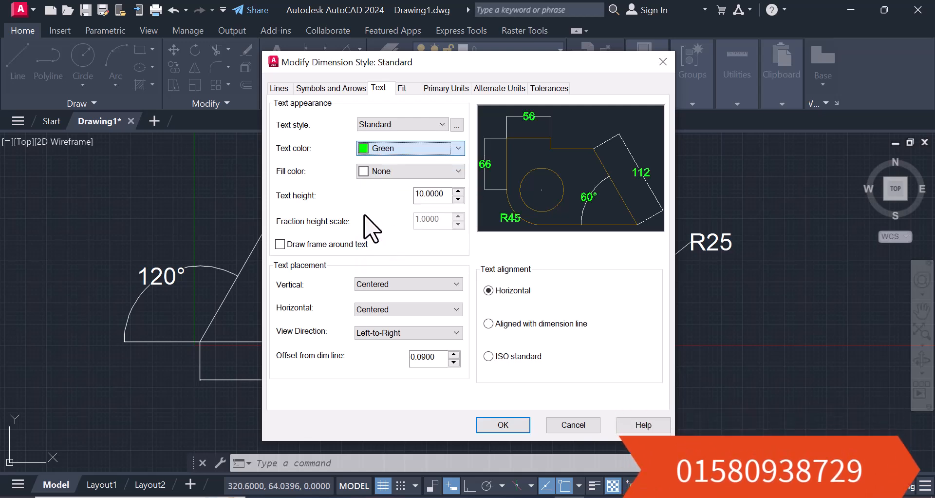
left_click(506, 425)
left_click(604, 171)
left_click(559, 368)
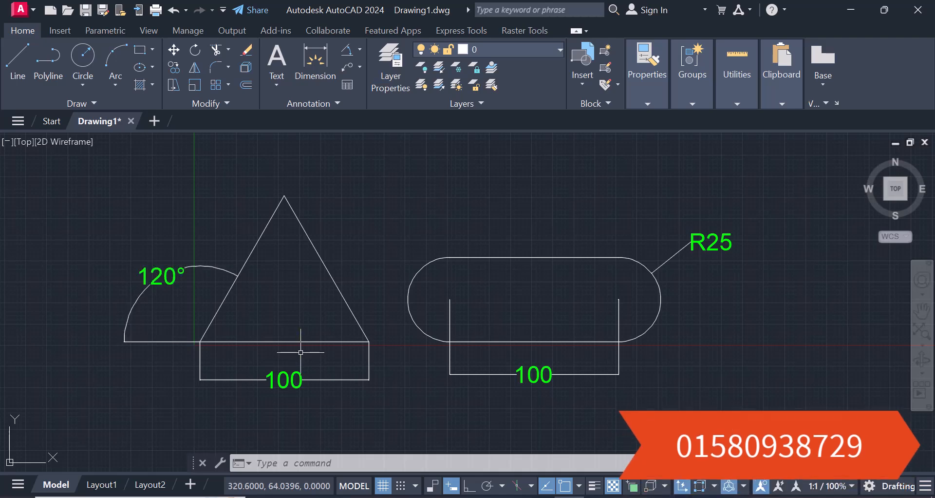
Modify the Standard dimension style to use Red as the fill color behind the dimension text.
type("d")
key("Return")
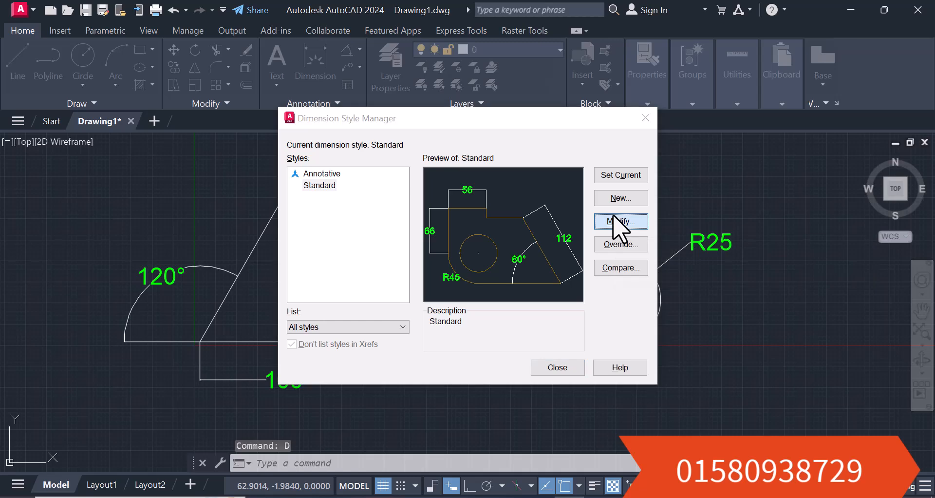
left_click(614, 219)
left_click(403, 171)
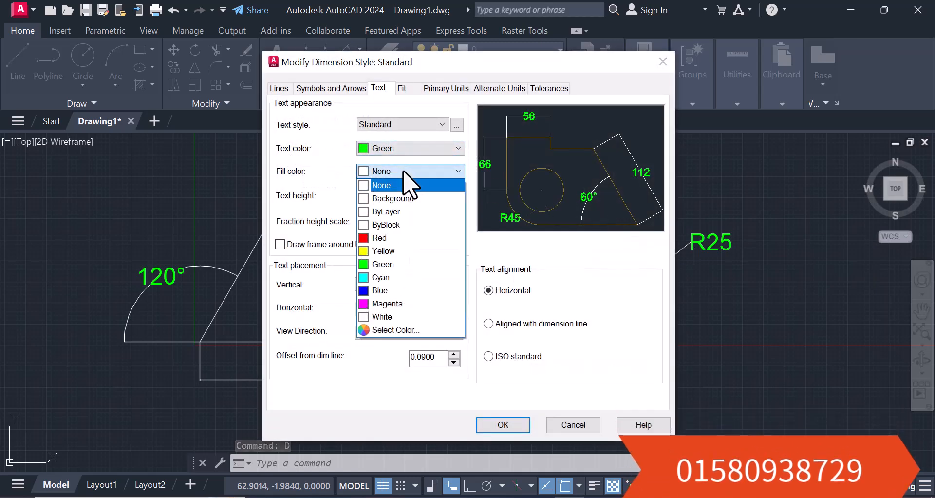
left_click(385, 251)
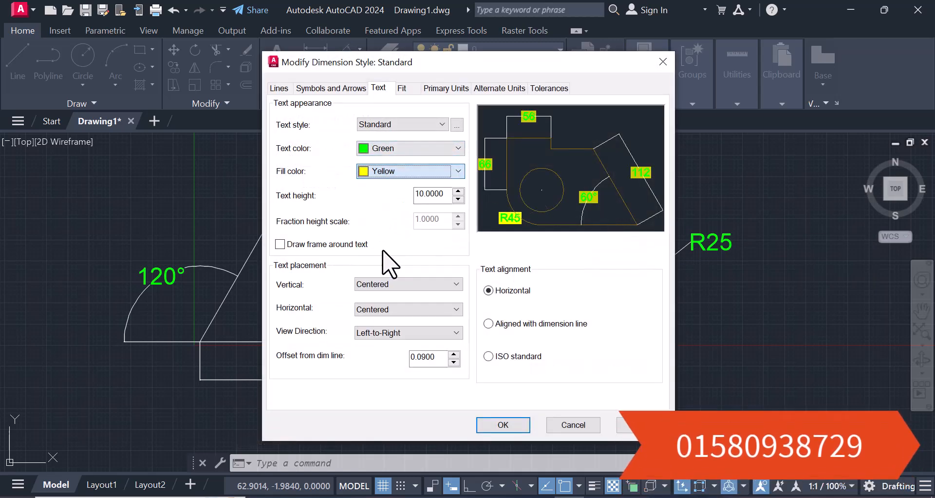
left_click(392, 172)
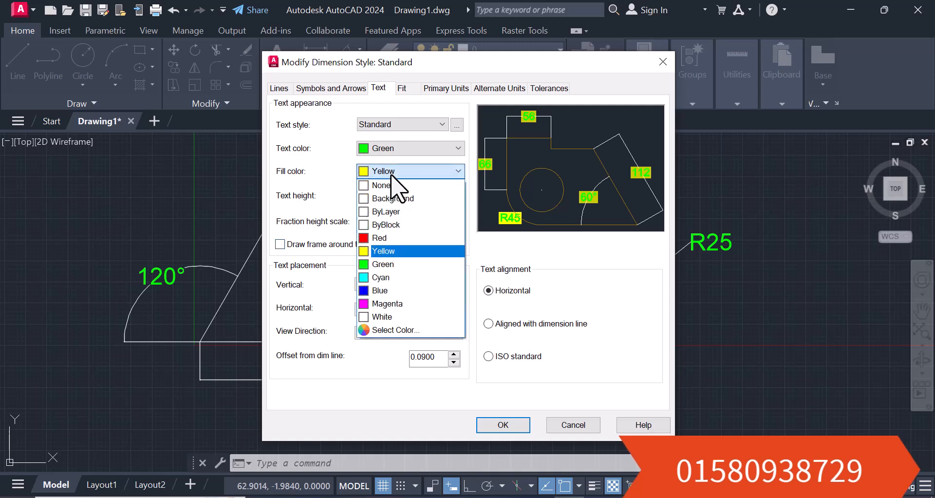
left_click(390, 238)
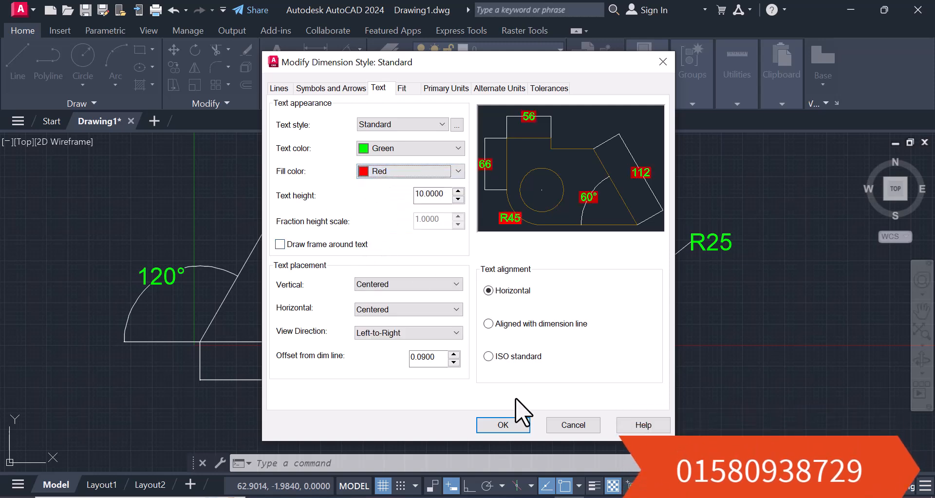
left_click(503, 425)
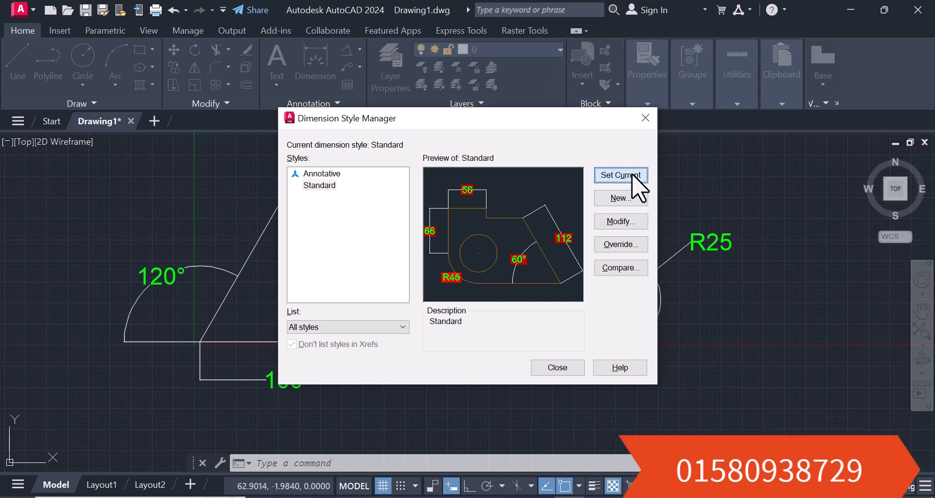
left_click(558, 370)
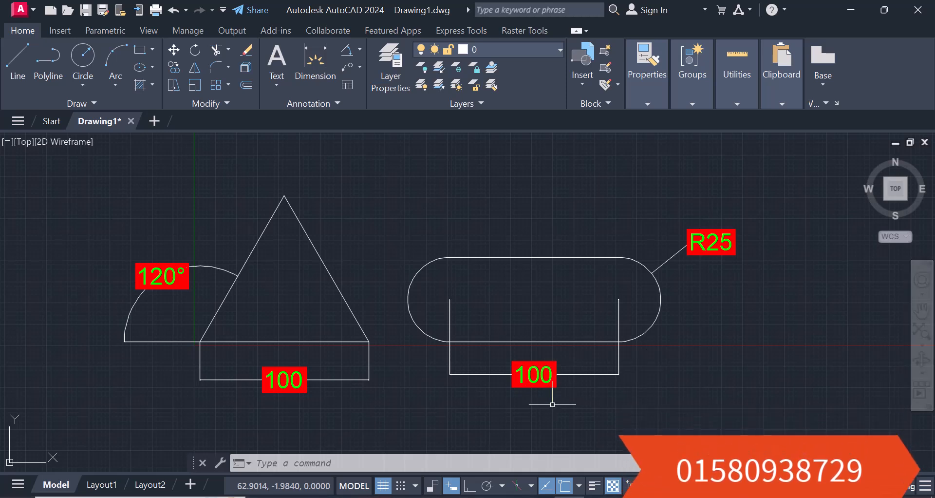
Bring the whole drawing back into view with the Zoom command's All option and examine the restyled triangle and slot dimensions.
scroll(552, 404, "up", 10)
scroll(552, 404, "up", 5)
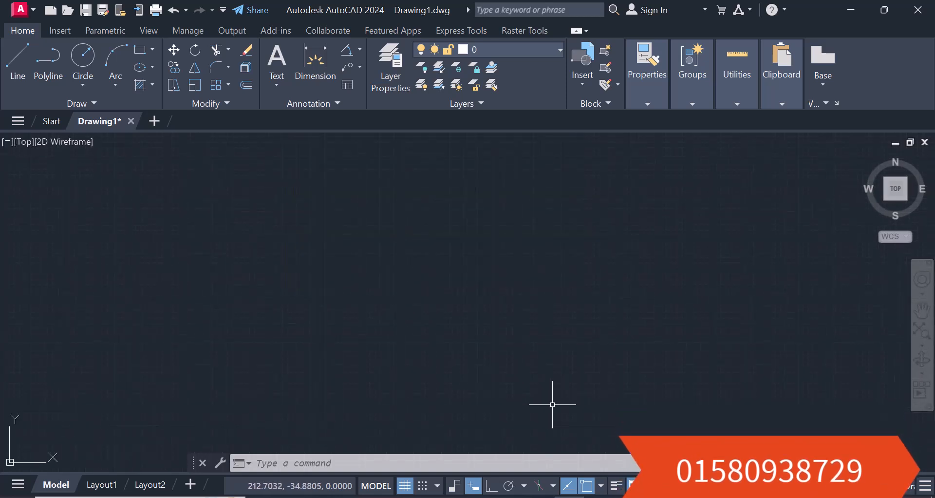
type("z")
key("Return")
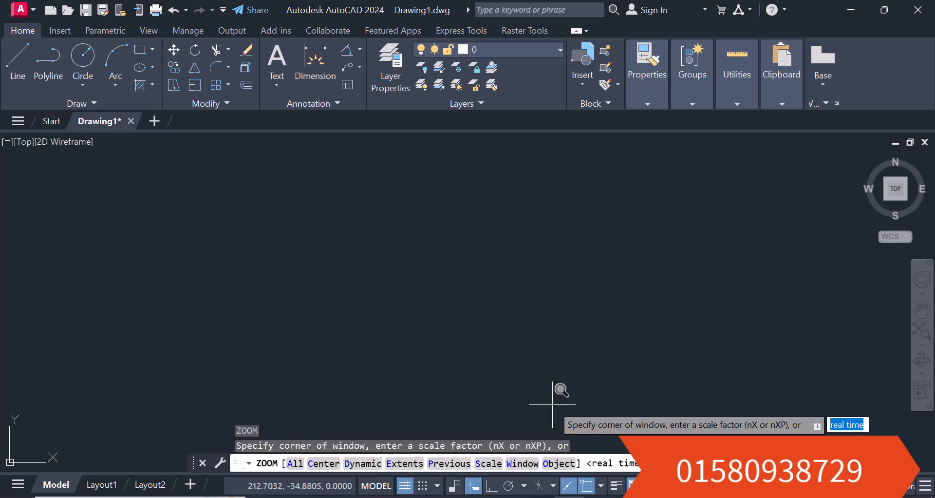
type("a")
key("Return")
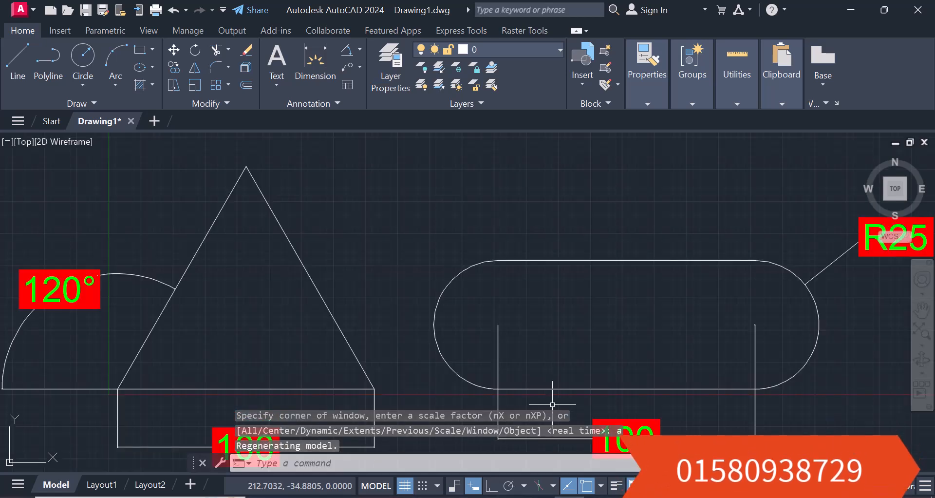
left_click(552, 404)
scroll(497, 261, "down", 4)
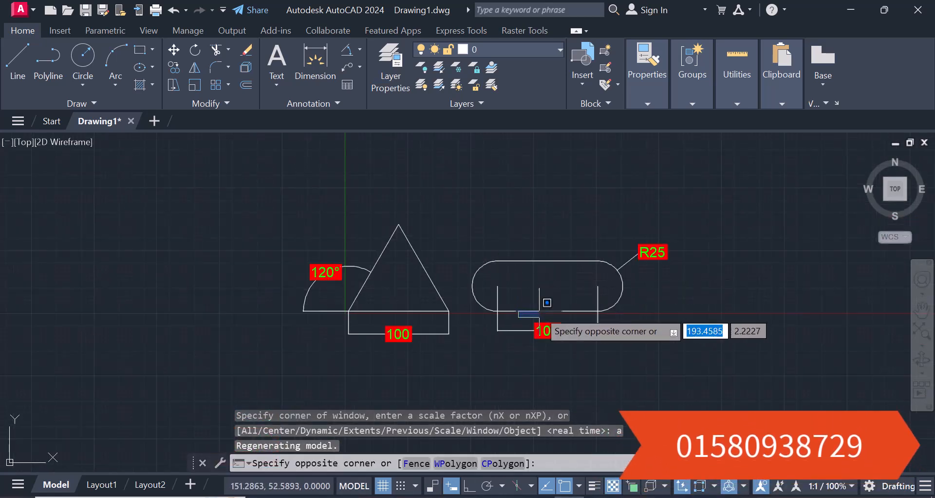
left_click(583, 383)
scroll(466, 318, "up", 2)
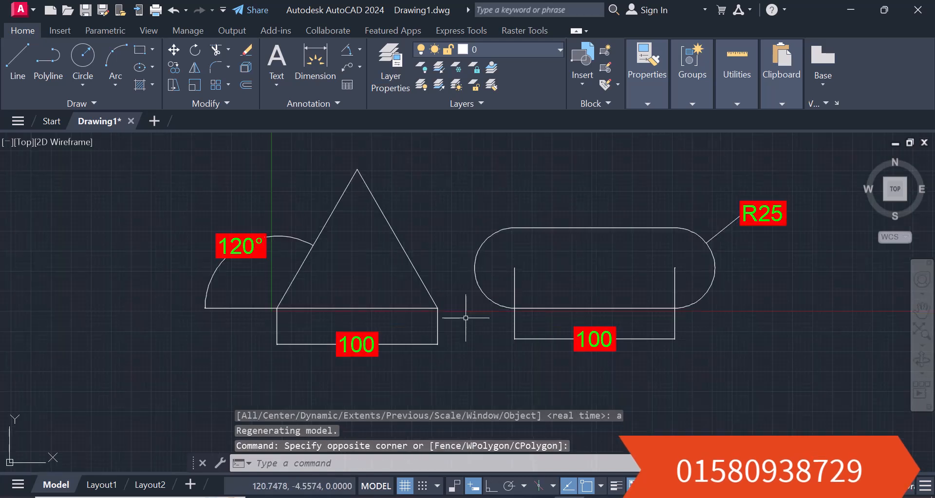